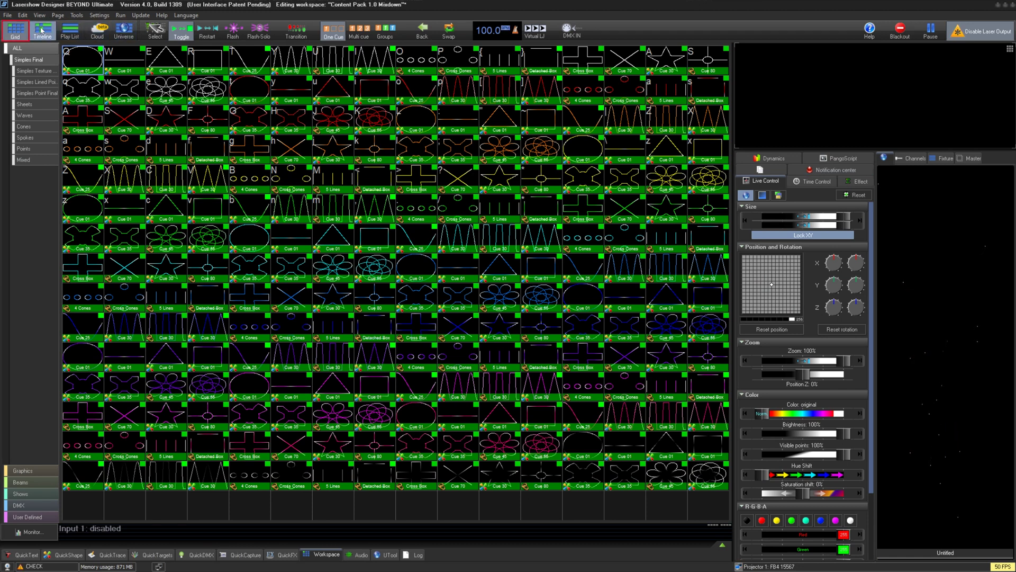
# - Preview the Timeline, Play List, Cloud and 3D views and the File menu, then return to the grid
pyautogui.click(42, 30)
pyautogui.click(70, 30)
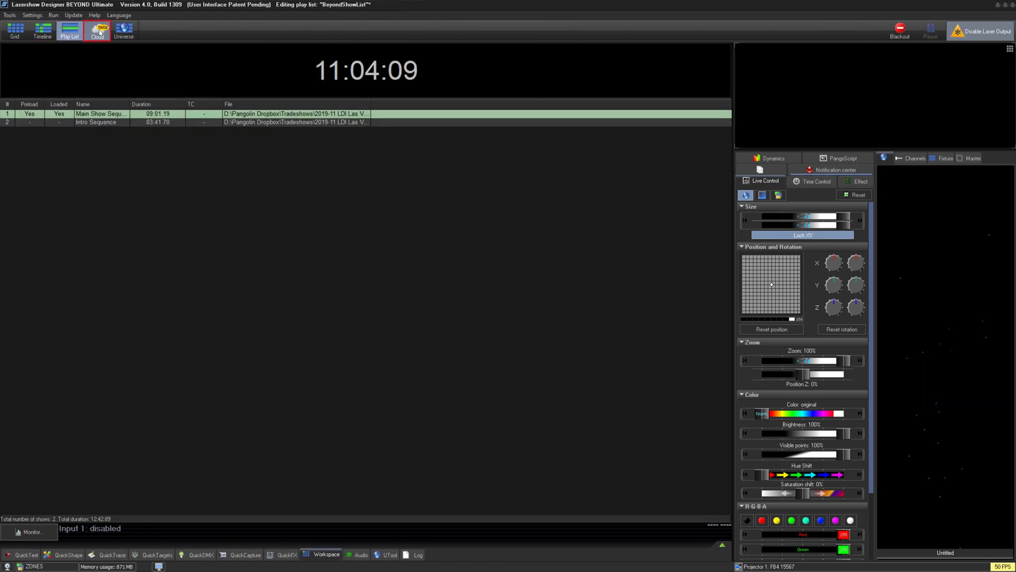
pyautogui.click(99, 32)
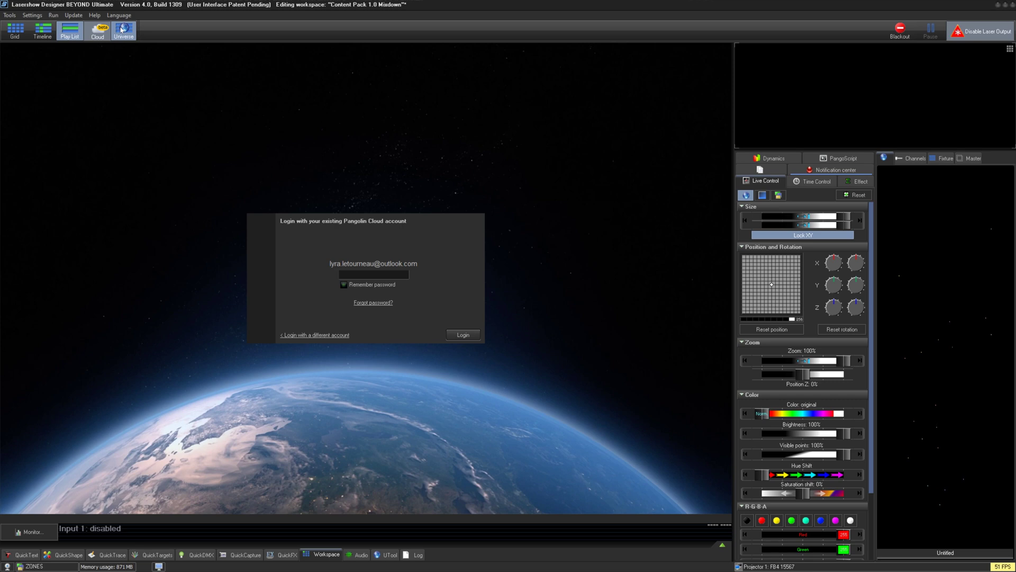
pyautogui.click(124, 31)
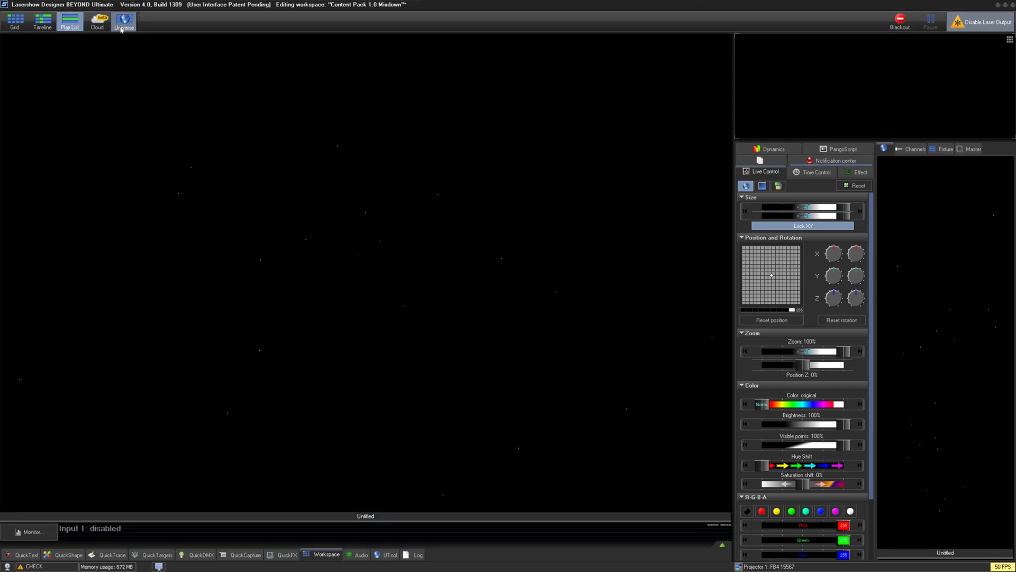
pyautogui.click(15, 22)
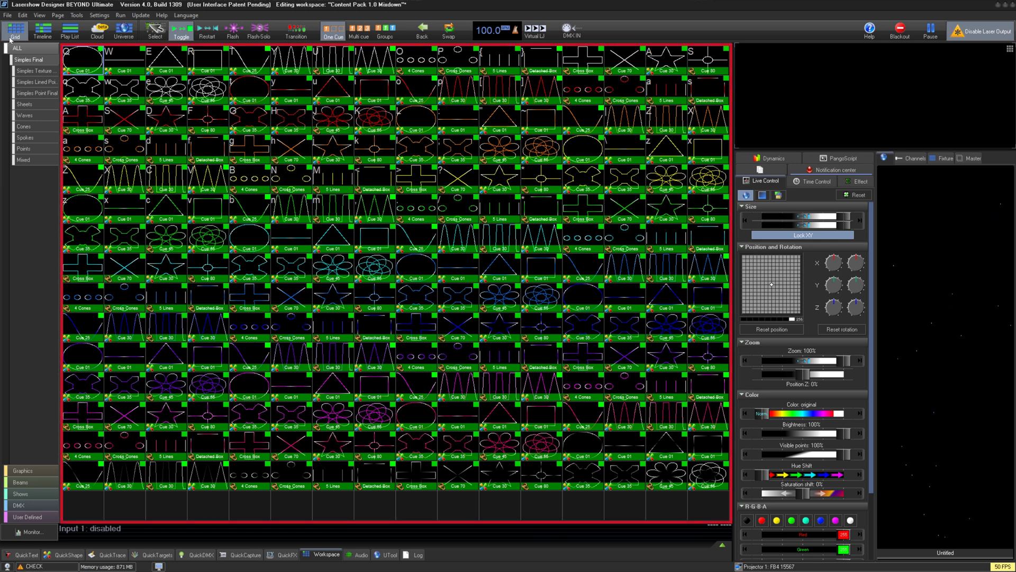
pyautogui.click(7, 14)
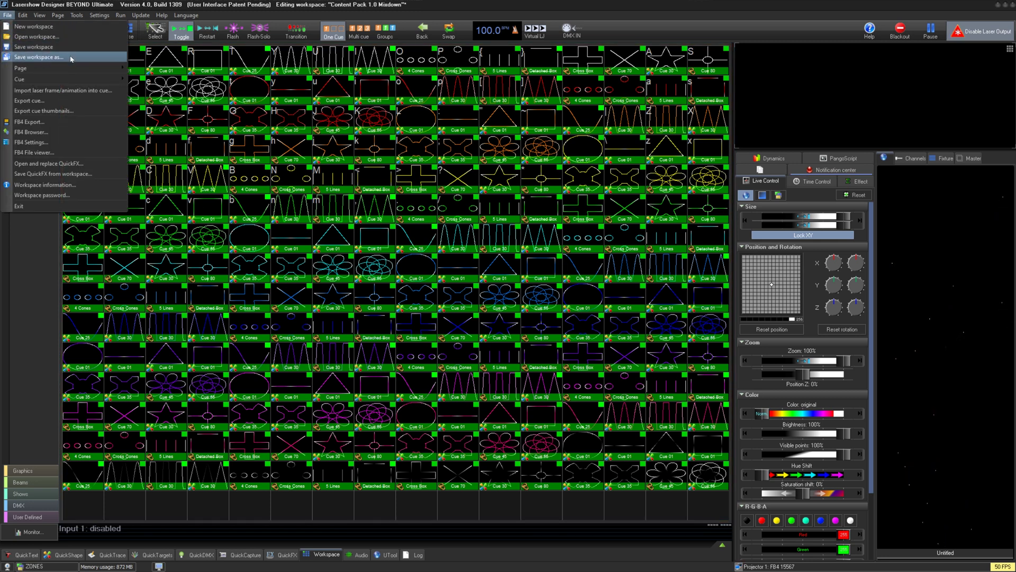
pyautogui.press('Escape')
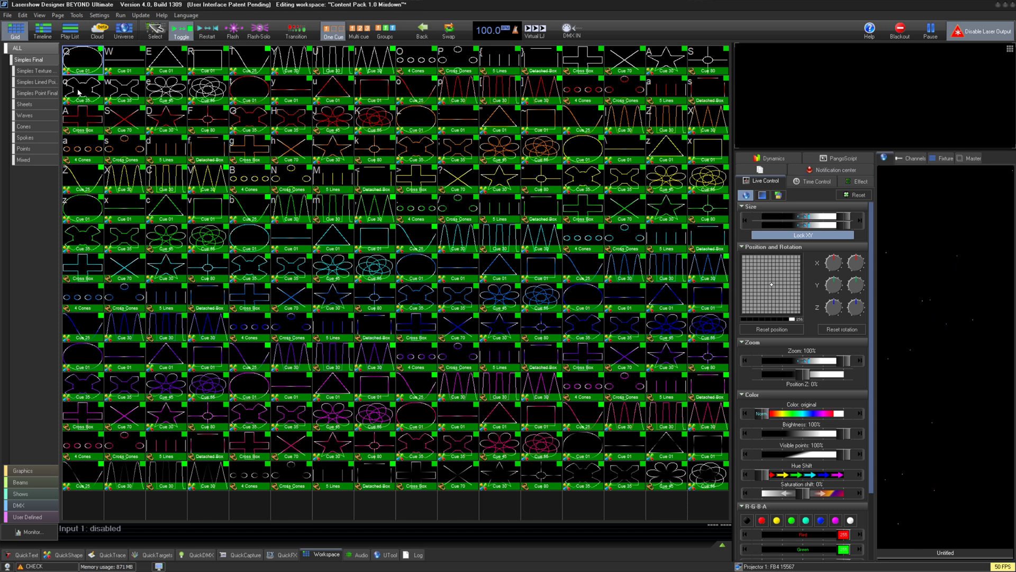
# - Try the Select, Toggle and Restart click modes on the T, Q and triangle-wave cues
pyautogui.click(155, 31)
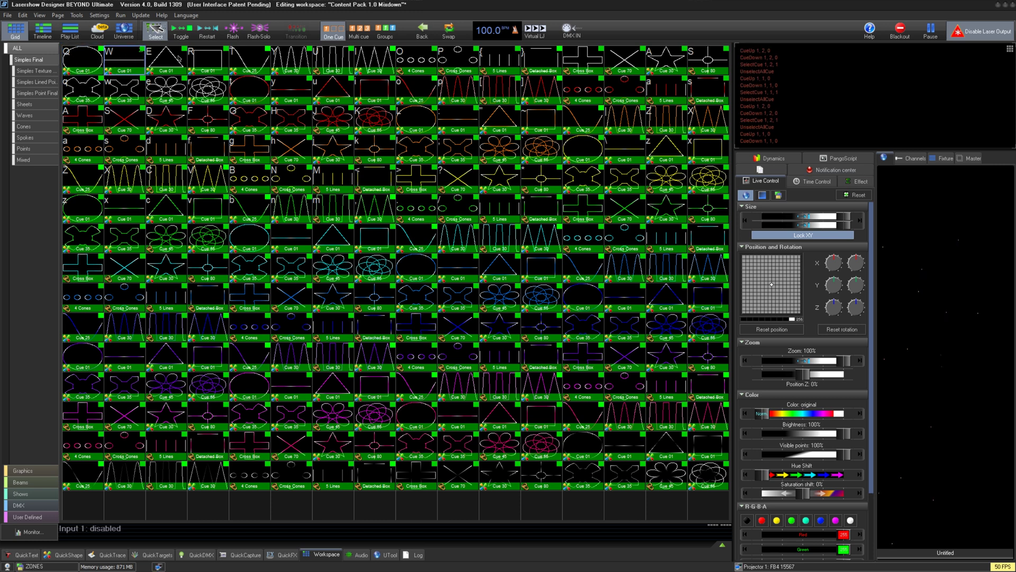
pyautogui.click(242, 59)
pyautogui.click(183, 33)
pyautogui.click(74, 58)
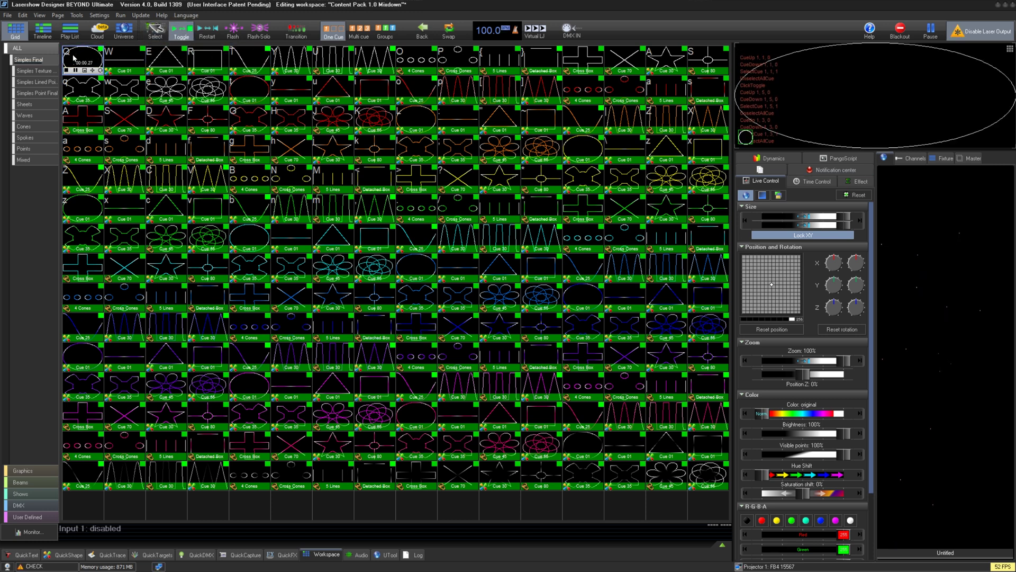
pyautogui.click(74, 57)
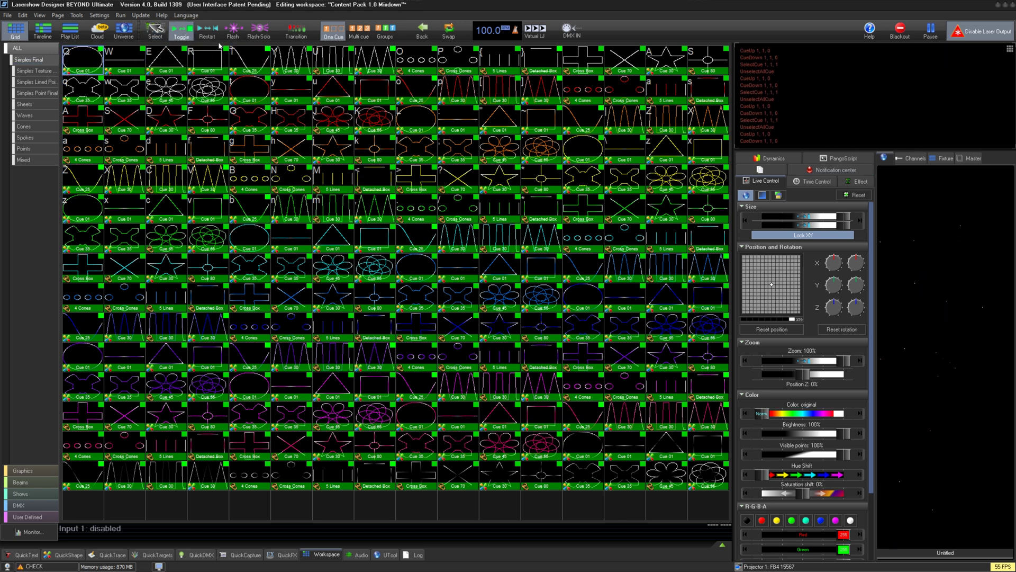
pyautogui.click(209, 32)
pyautogui.click(373, 60)
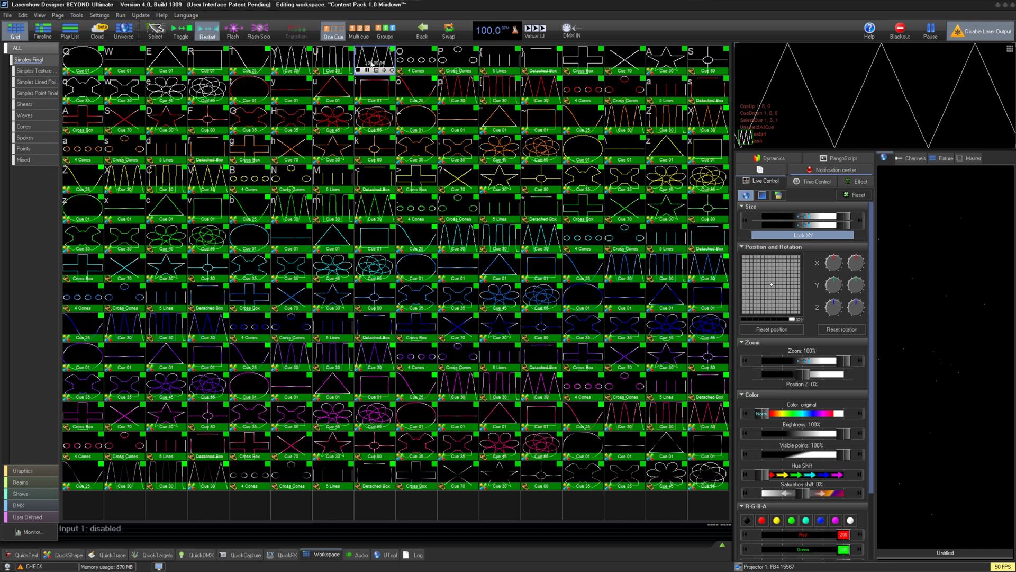
# - Flash the T cue while held, then solo-flash the triangle-wave cue repeatedly
pyautogui.click(233, 33)
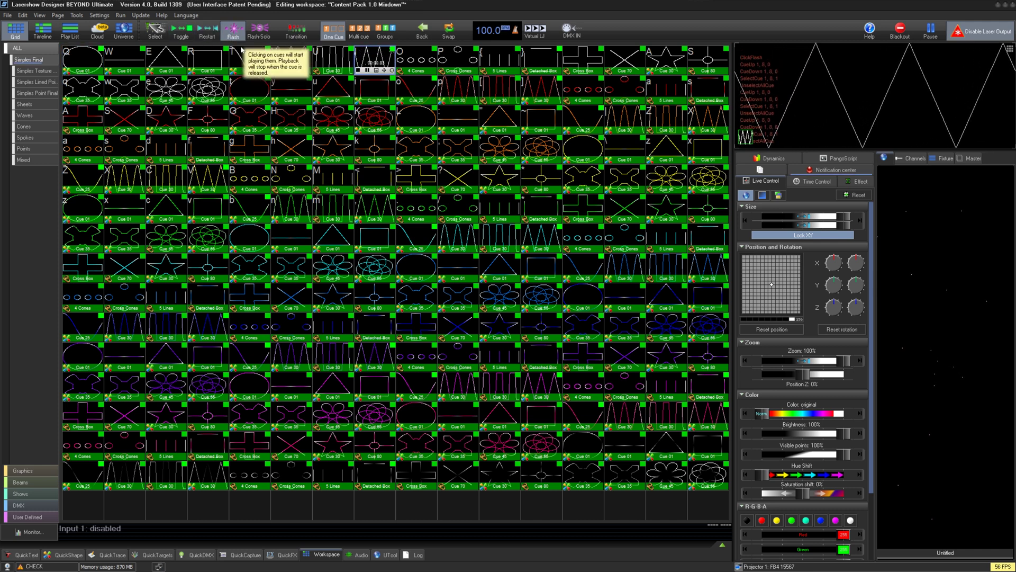
pyautogui.click(250, 62)
pyautogui.click(260, 32)
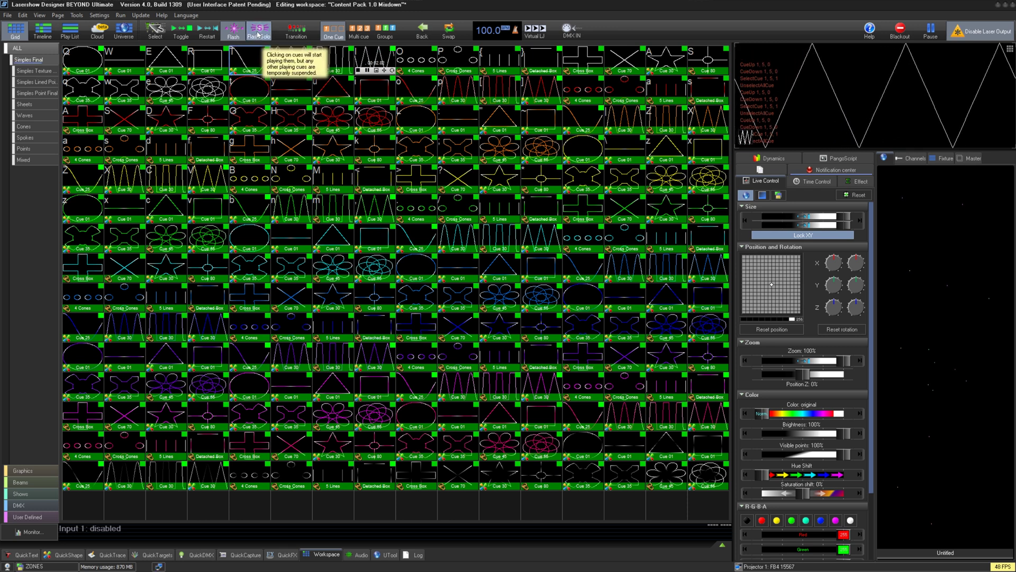
pyautogui.click(252, 62)
pyautogui.click(252, 64)
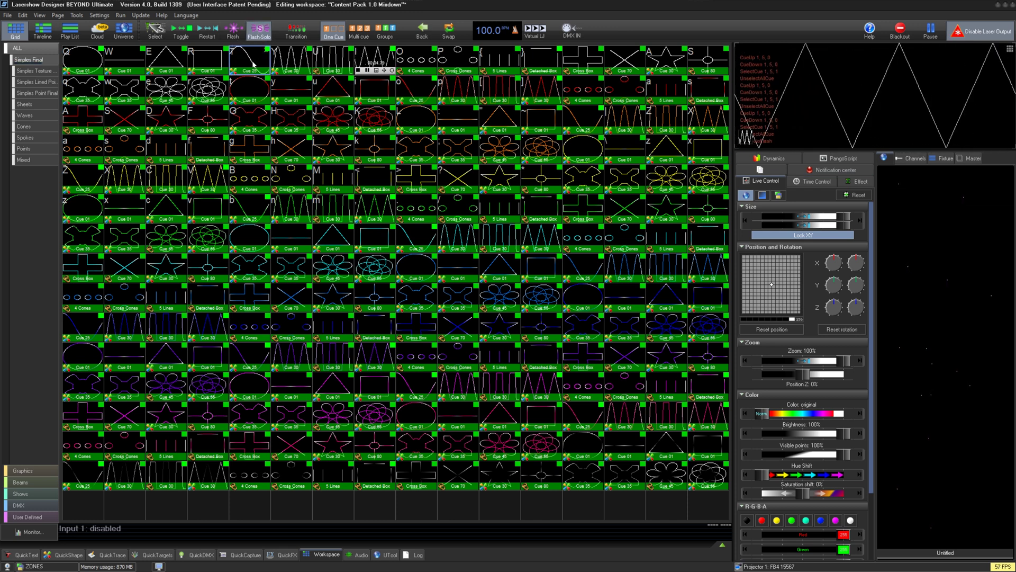
pyautogui.click(253, 64)
pyautogui.click(252, 64)
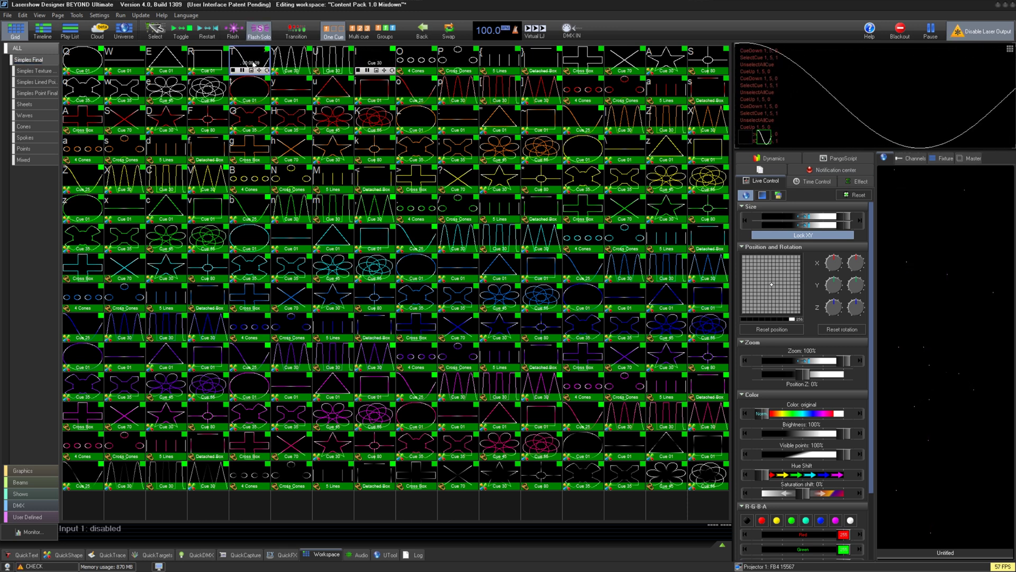
pyautogui.click(253, 64)
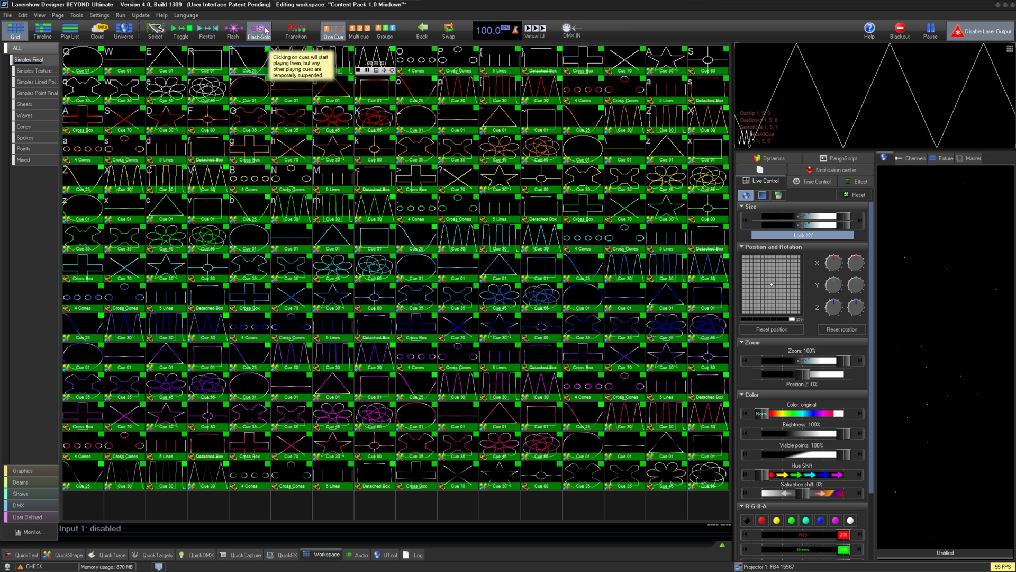
# - Switch back to Toggle mode and play cues Q, W, E and R
pyautogui.click(181, 34)
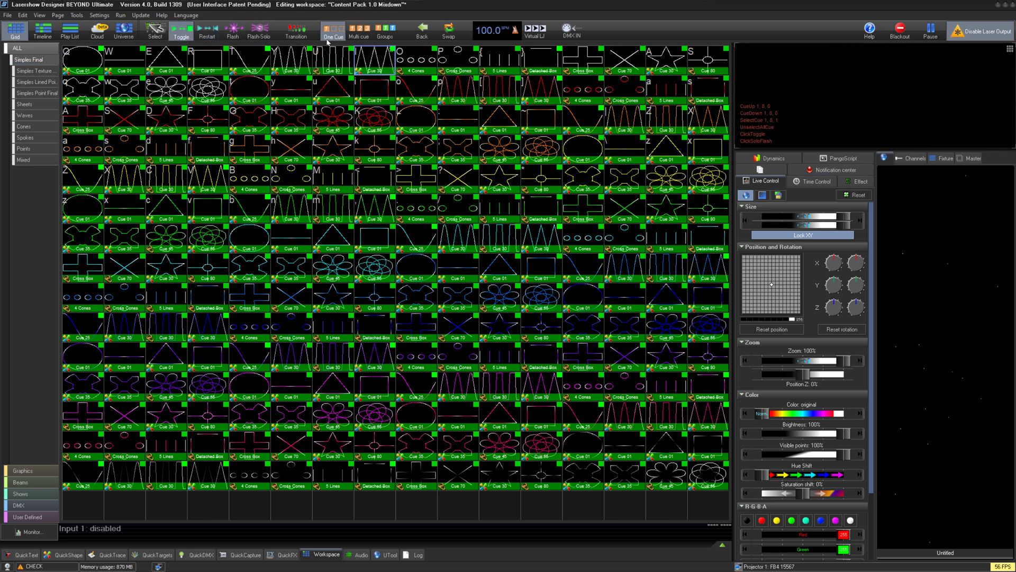
pyautogui.click(89, 63)
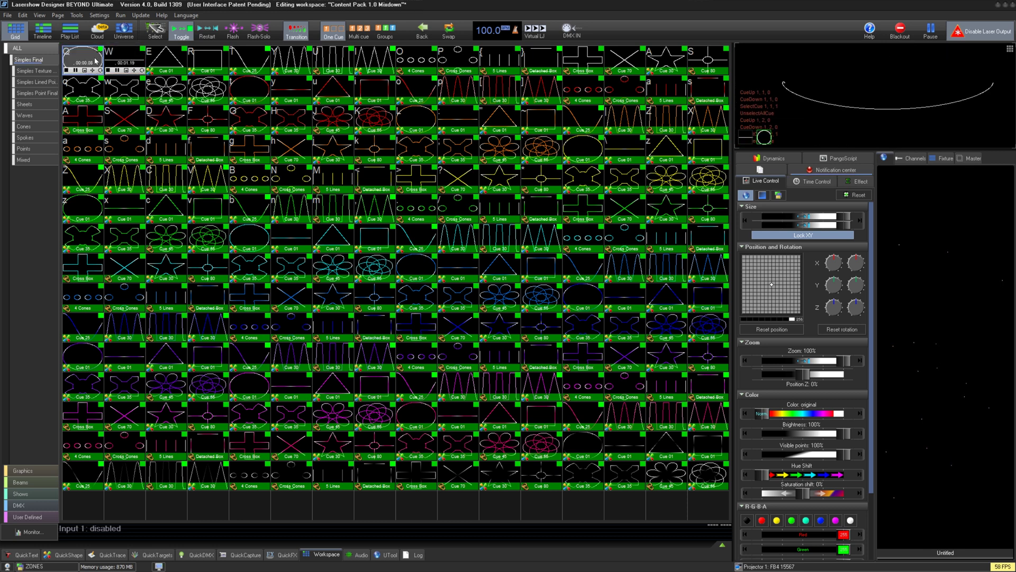
pyautogui.click(127, 60)
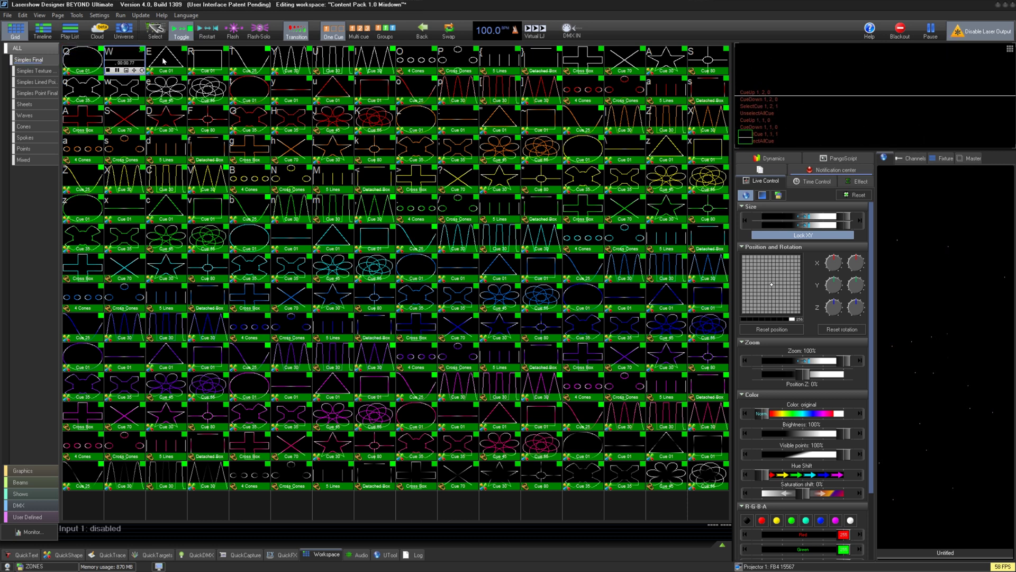
pyautogui.click(168, 61)
pyautogui.click(209, 61)
# - Choose Morphing as the cue transition style and show cue group colours across the grid
pyautogui.click(296, 32)
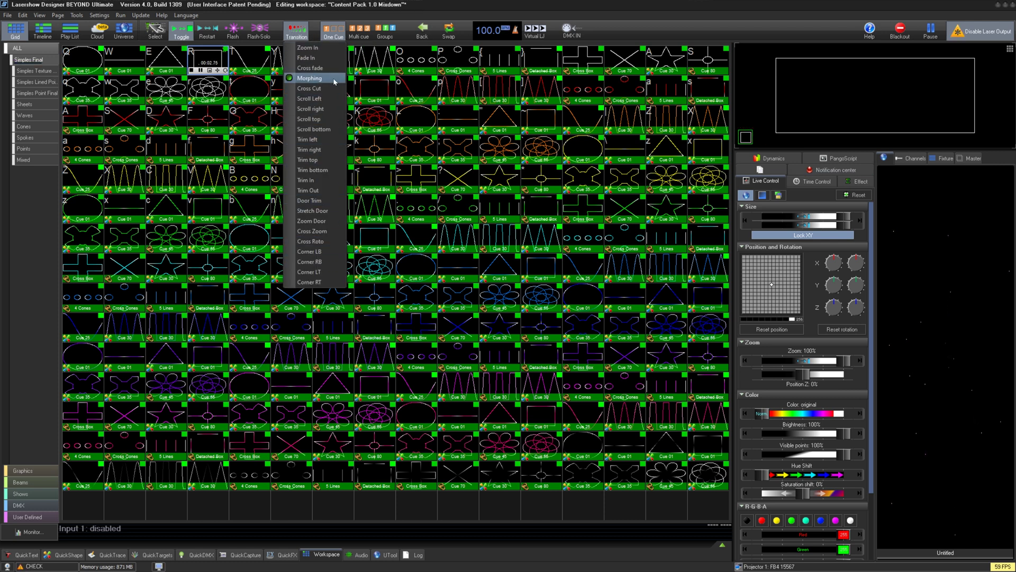
pyautogui.click(318, 78)
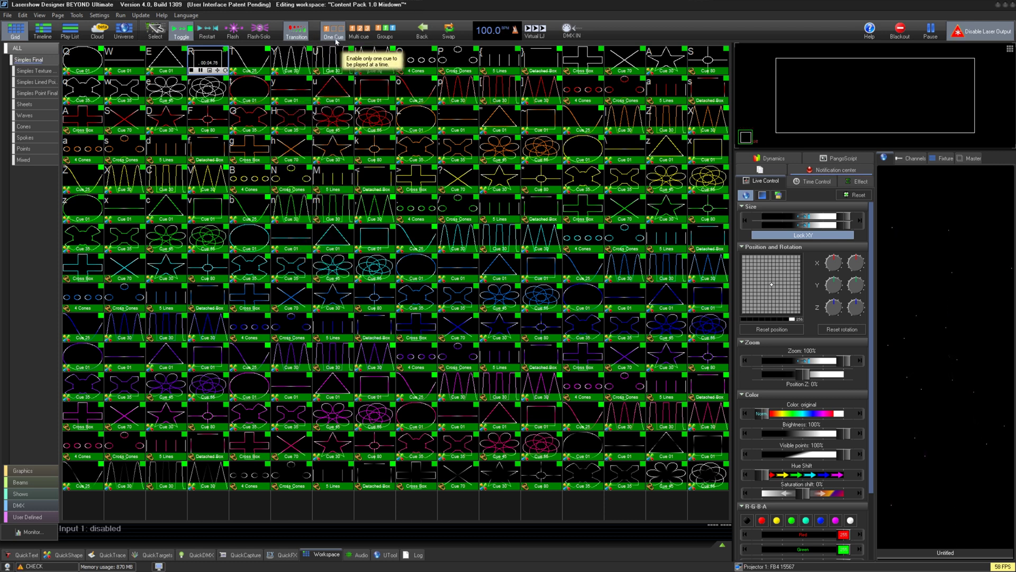
pyautogui.click(385, 32)
pyautogui.click(333, 31)
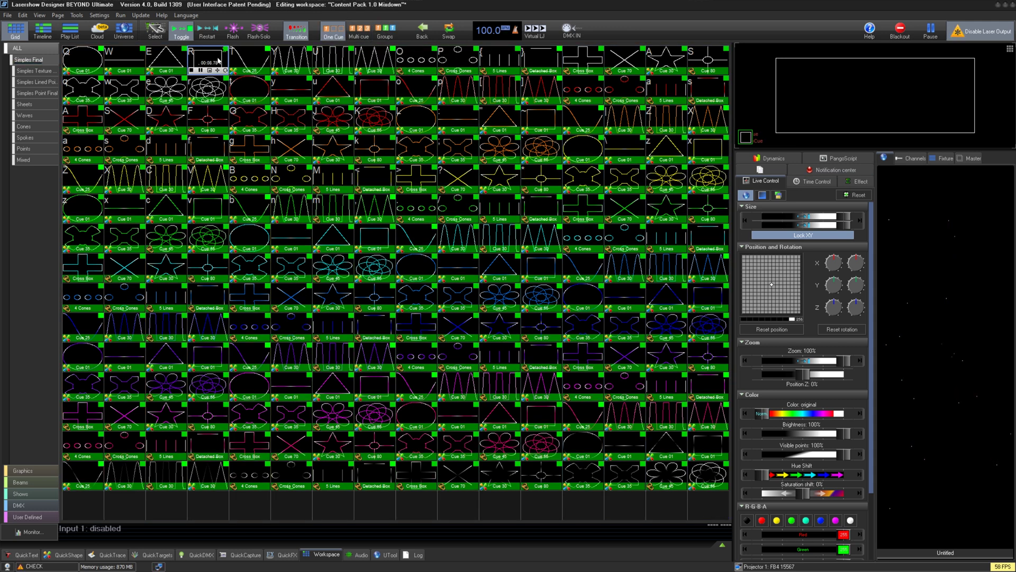
pyautogui.click(250, 59)
pyautogui.press('y')
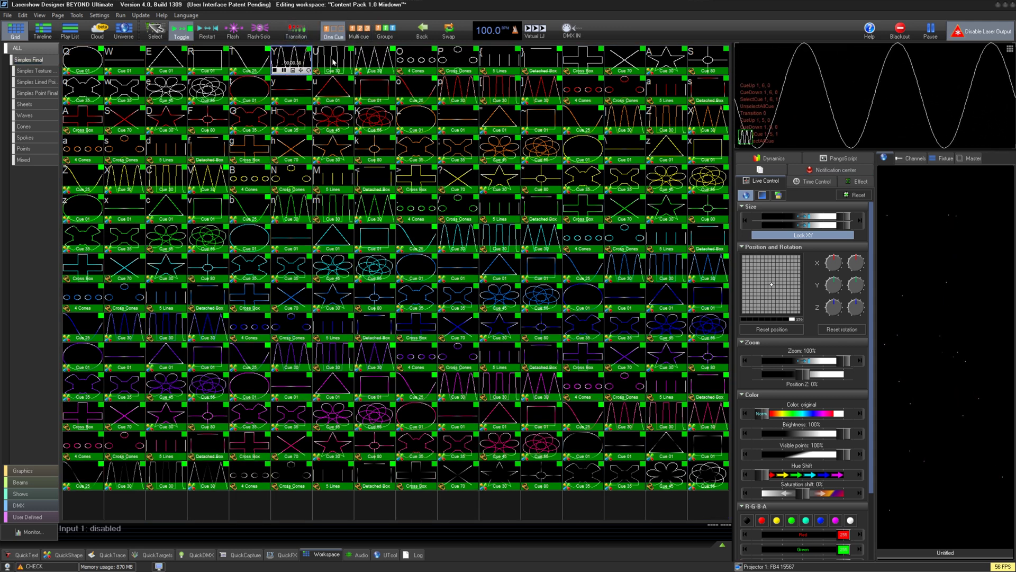
pyautogui.press('u')
pyautogui.click(251, 59)
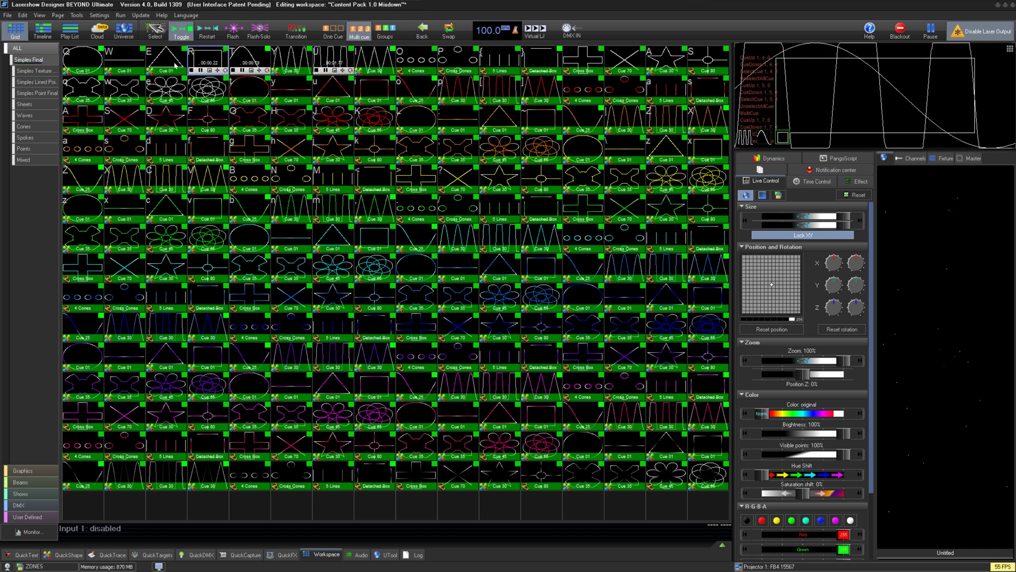
pyautogui.click(208, 60)
pyautogui.click(167, 59)
pyautogui.click(256, 60)
pyautogui.click(208, 60)
pyautogui.click(168, 59)
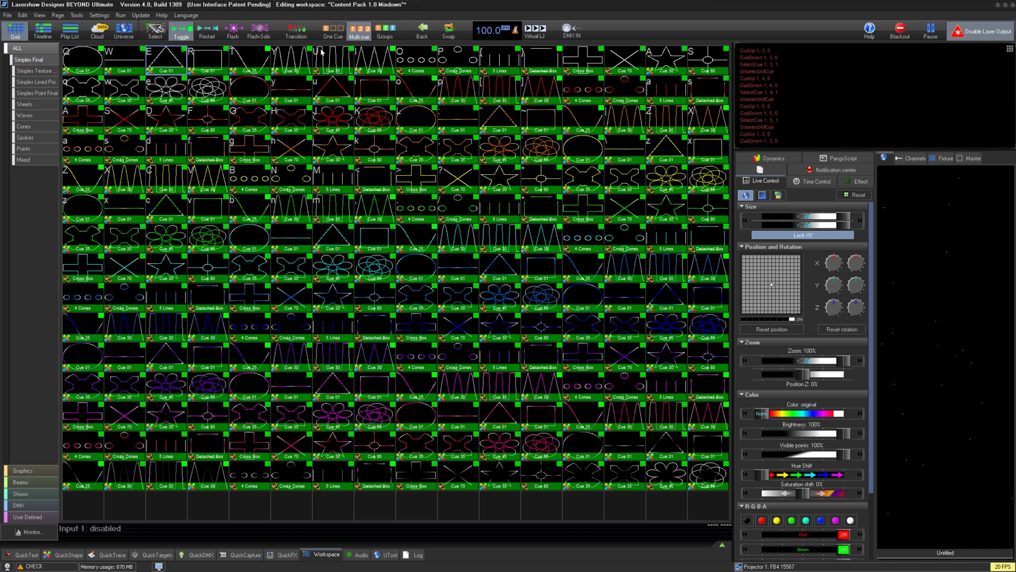
pyautogui.click(387, 31)
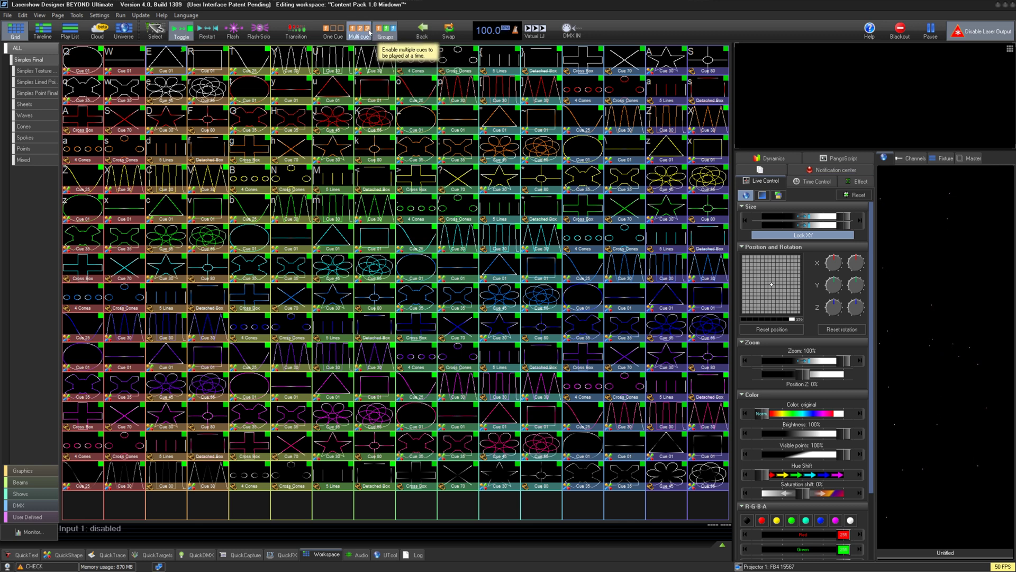
# - Set multi-cue playback to 8 cues per grid, then expand and collapse the Workspace panel
pyautogui.click(327, 33)
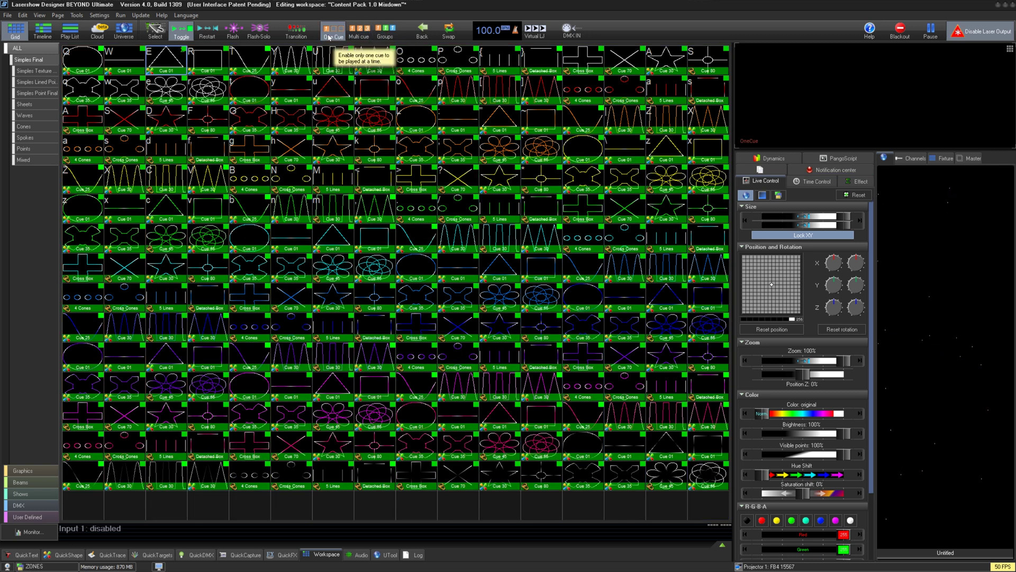
pyautogui.rightClick(330, 37)
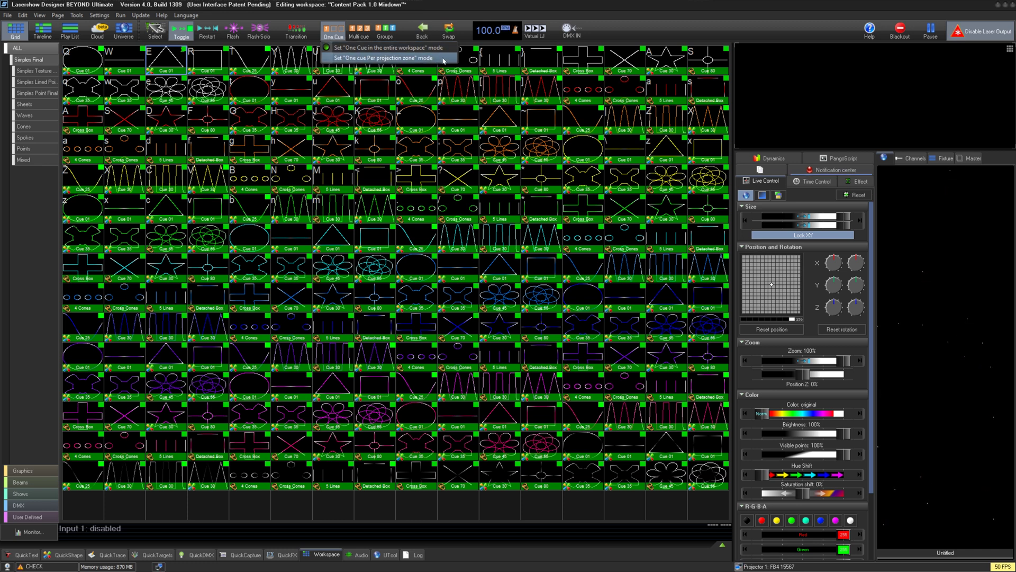
pyautogui.click(395, 60)
pyautogui.rightClick(359, 32)
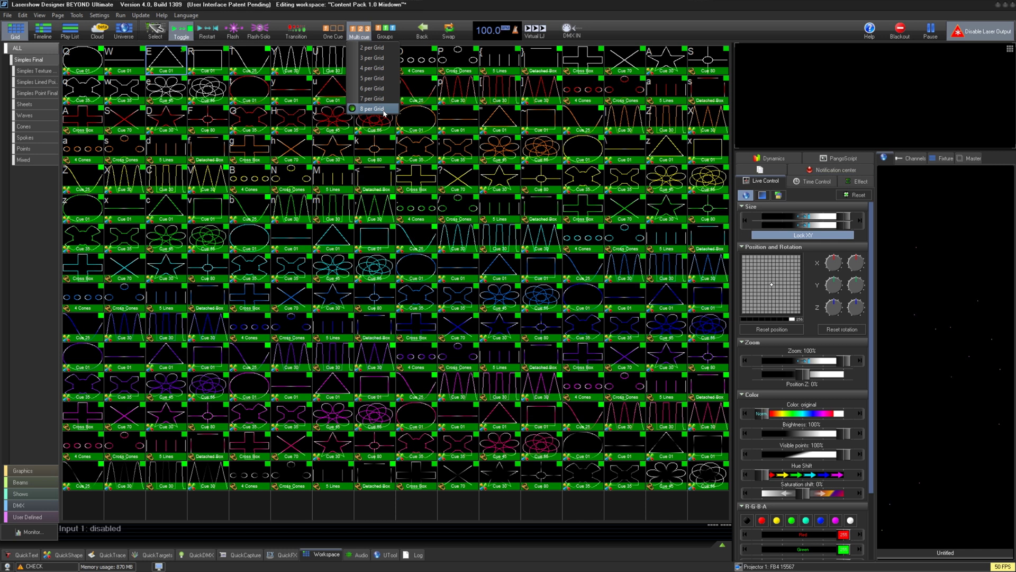
pyautogui.click(383, 109)
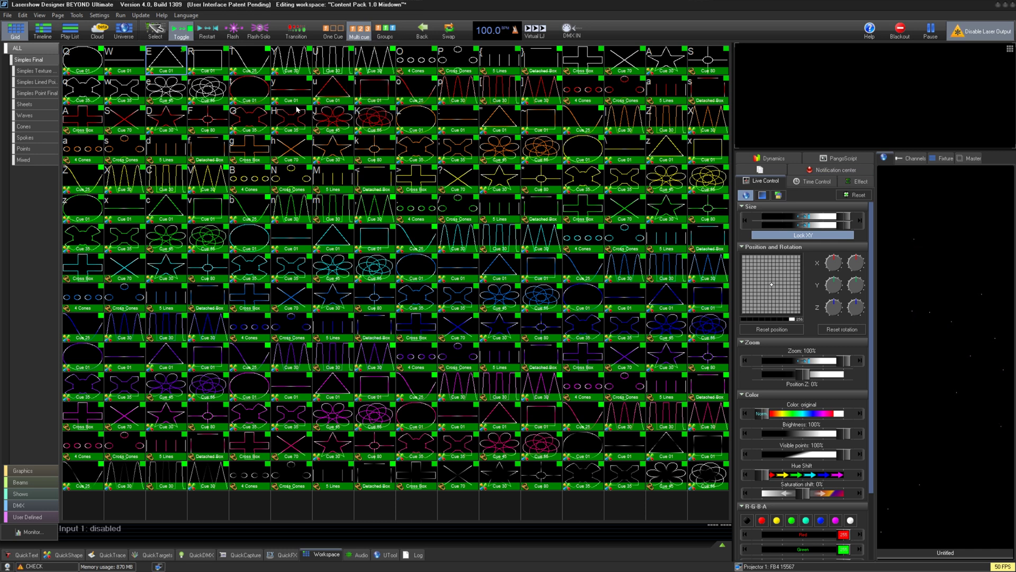
pyautogui.click(323, 554)
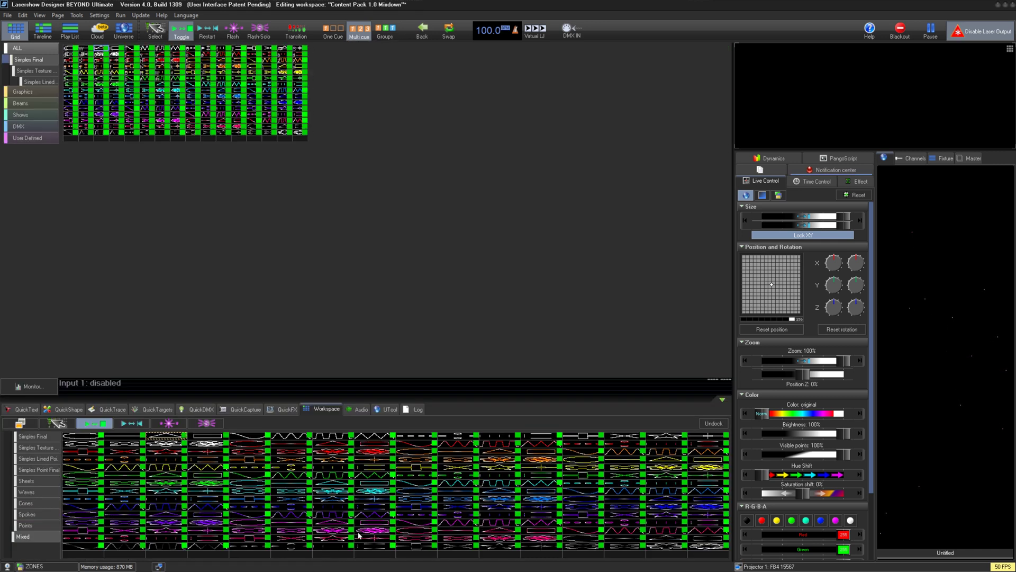
pyautogui.click(719, 396)
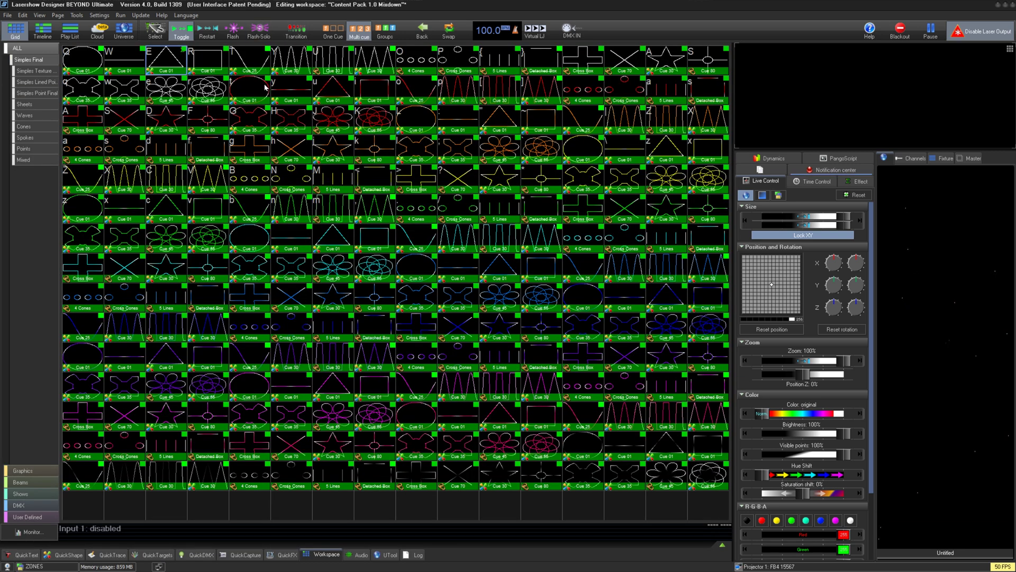
# - Use Back to step to previously played top-row cues
pyautogui.click(423, 29)
pyautogui.click(424, 30)
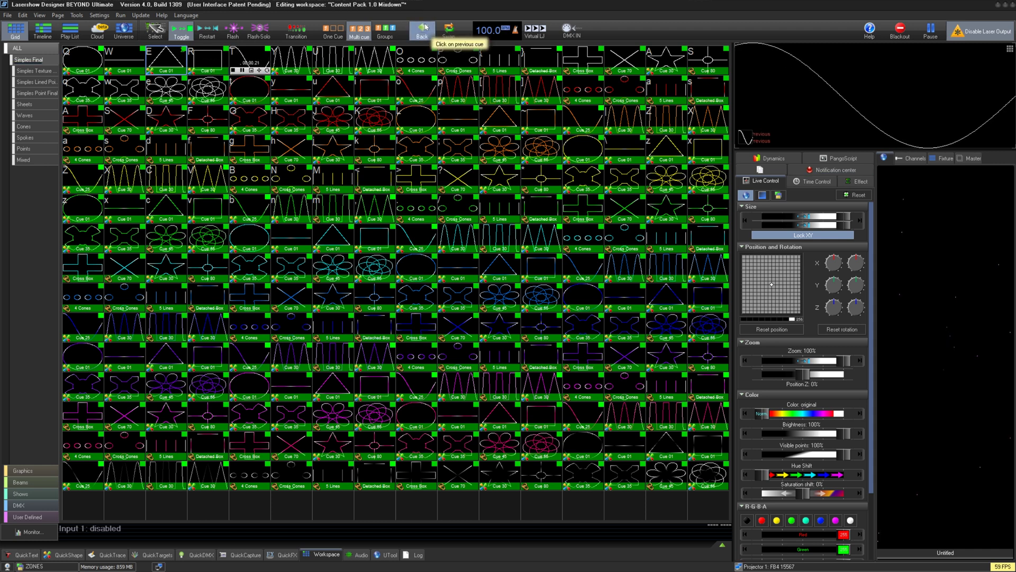
pyautogui.click(429, 30)
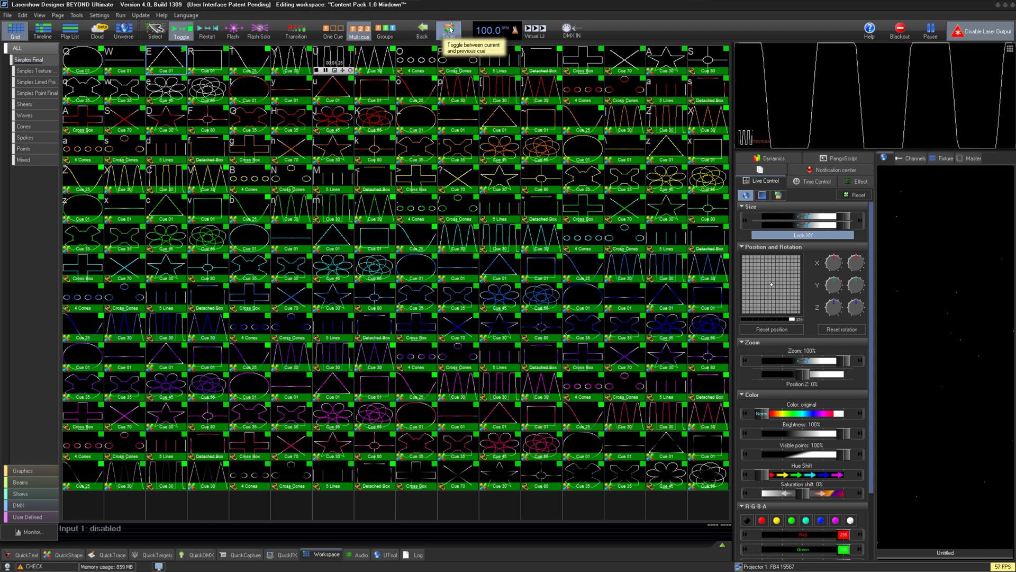
# - Use Swap repeatedly to alternate between the current and previous cue
pyautogui.click(449, 31)
pyautogui.click(450, 30)
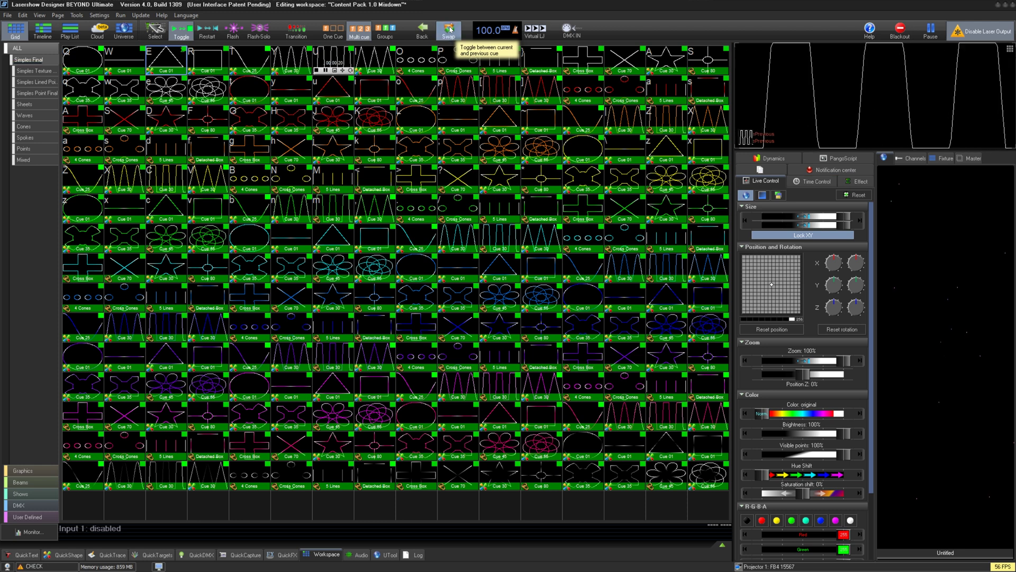
pyautogui.click(449, 30)
pyautogui.click(449, 30)
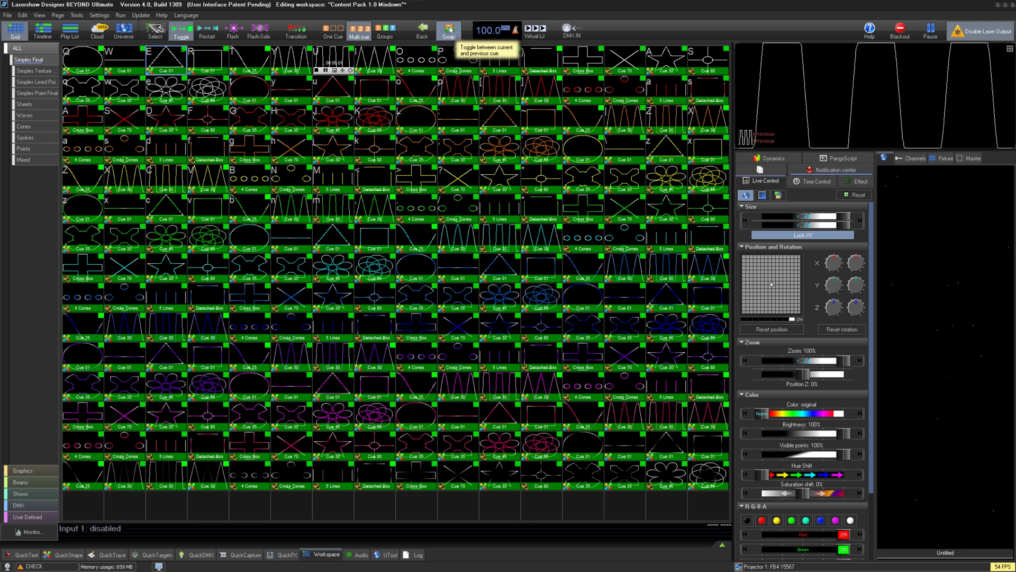
pyautogui.click(449, 30)
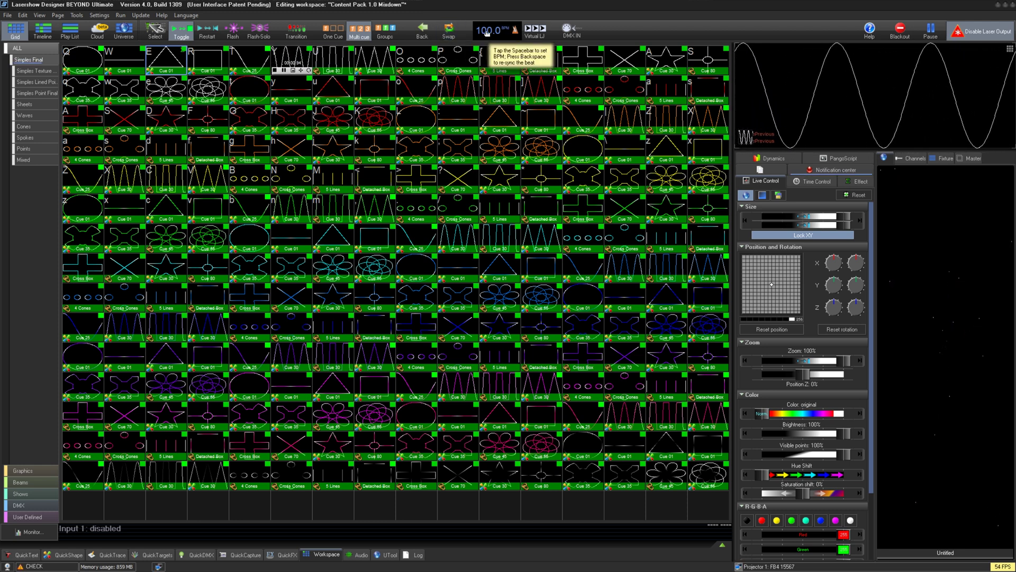
# - Trigger another top-row cue, switch to One Cue mode, and tap the tempo to about 133 BPM
pyautogui.click(450, 31)
pyautogui.click(293, 62)
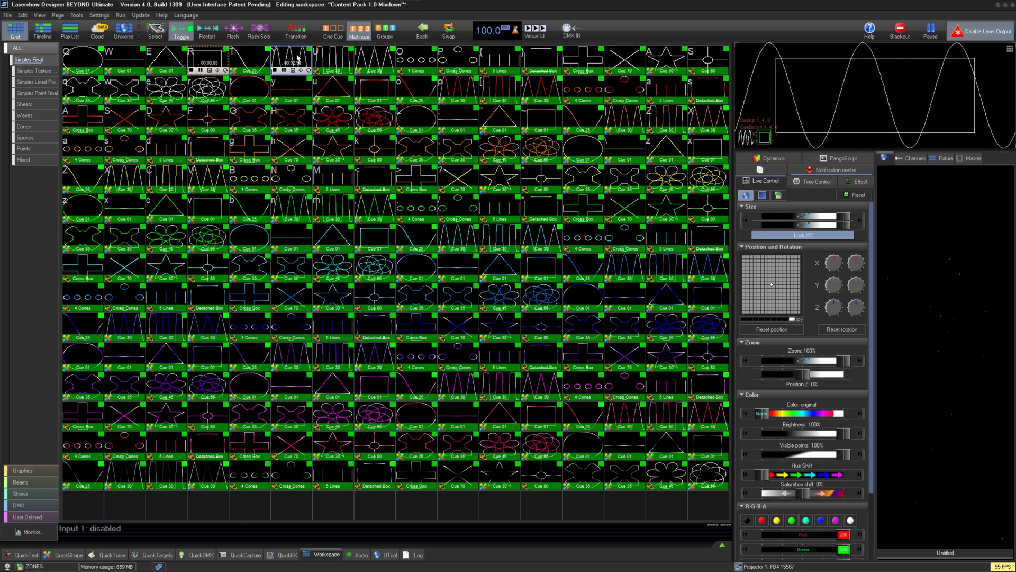
pyautogui.moveTo(490, 31); pyautogui.dragTo(514, 31)
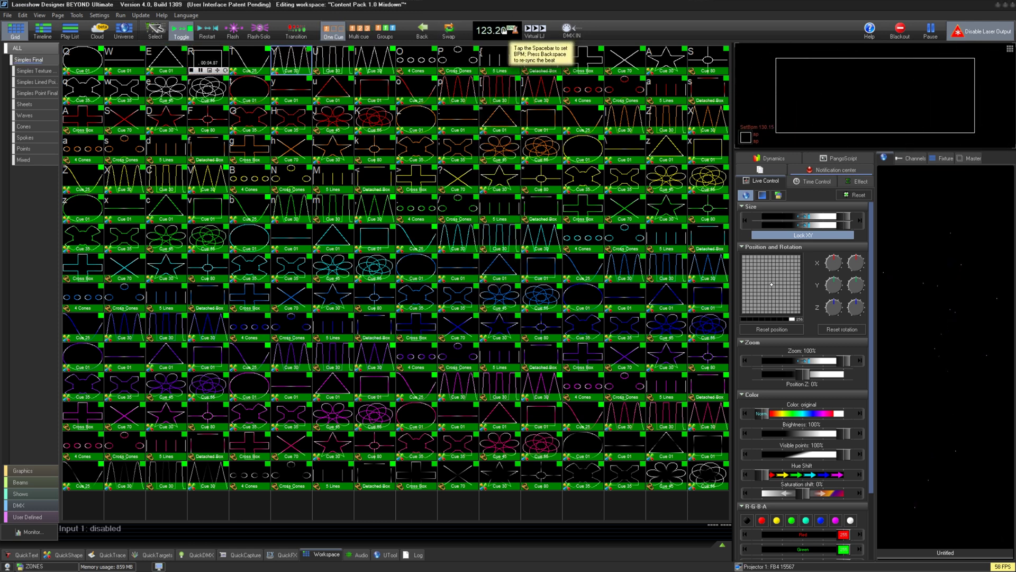
pyautogui.press('space')
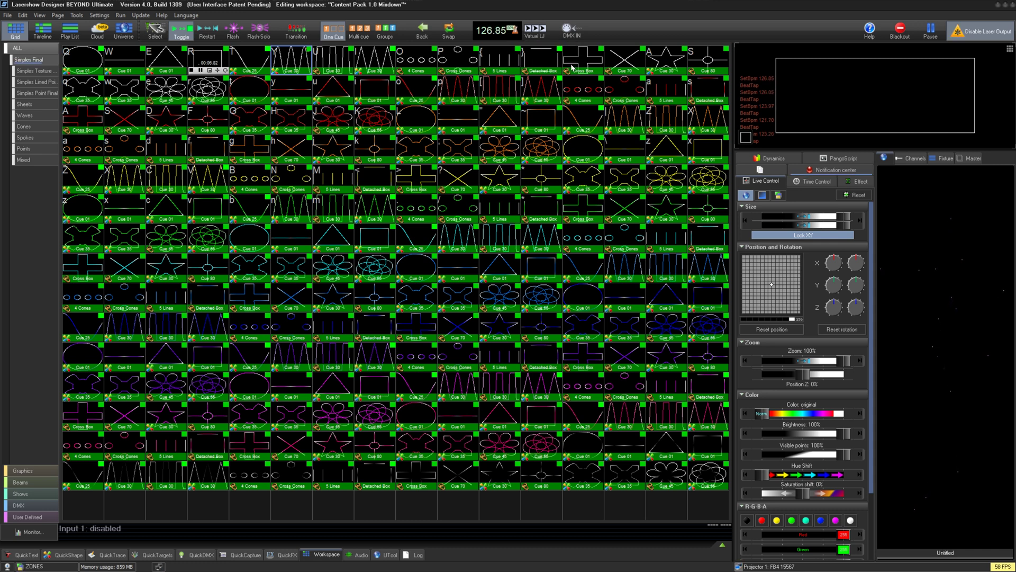
# - Multiply the tempo by four and turn on Quantize clicks
pyautogui.click(517, 31)
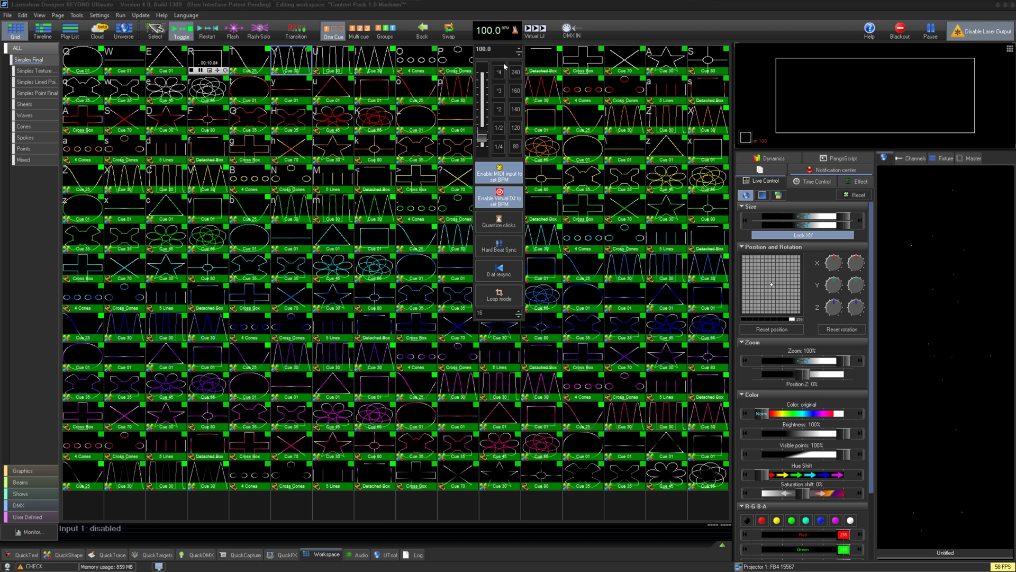
pyautogui.click(496, 75)
pyautogui.click(513, 225)
pyautogui.click(508, 33)
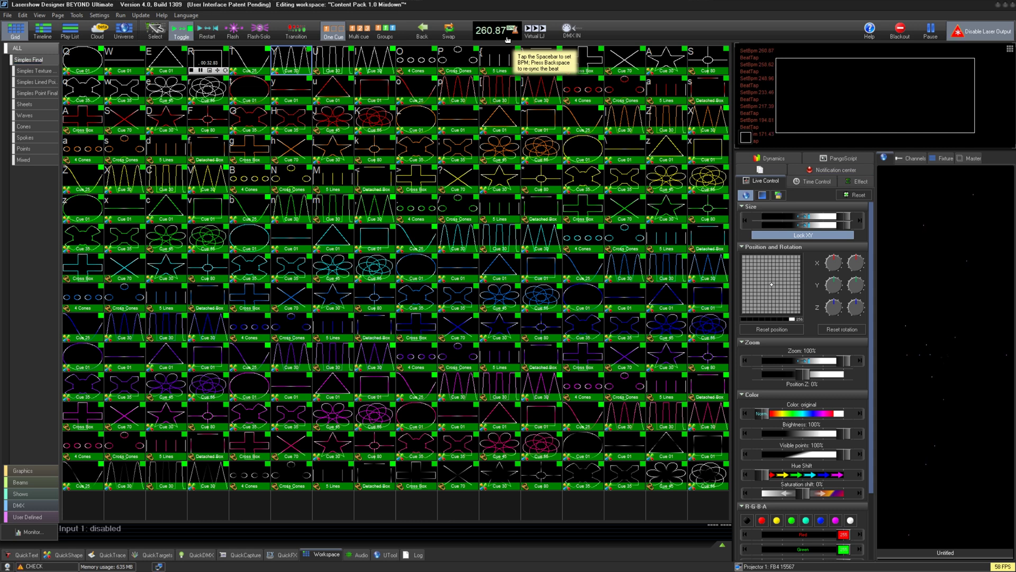
# - Lower the tempo slider to about 132 BPM, double it, then enter exactly 100 BPM
pyautogui.click(508, 33)
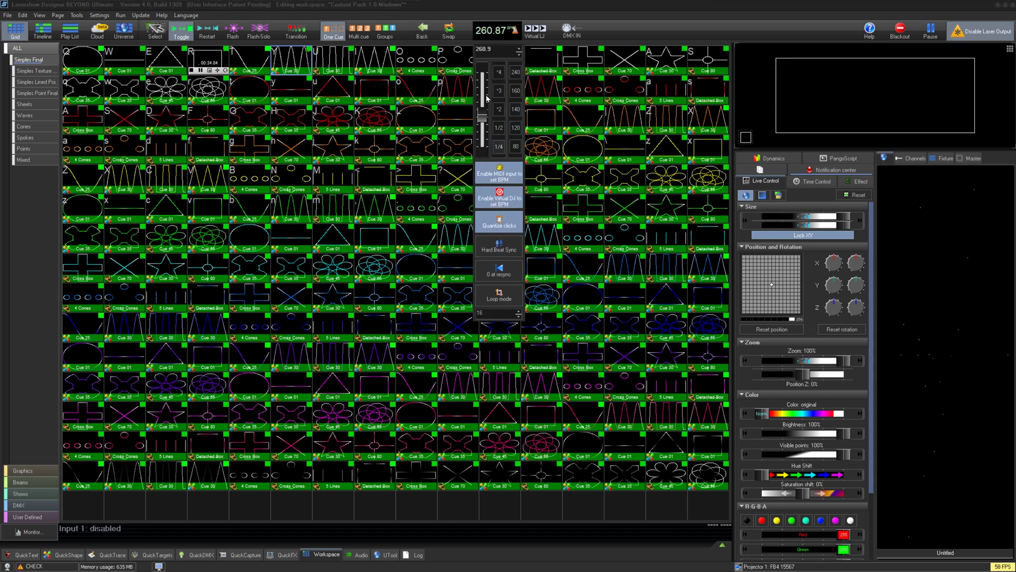
pyautogui.moveTo(487, 100); pyautogui.dragTo(486, 127)
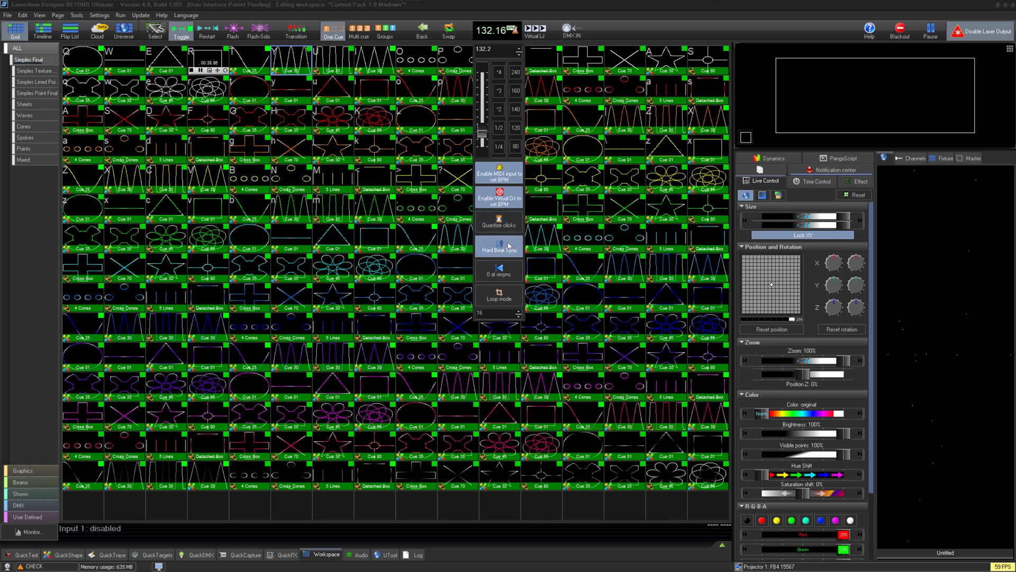
pyautogui.click(492, 32)
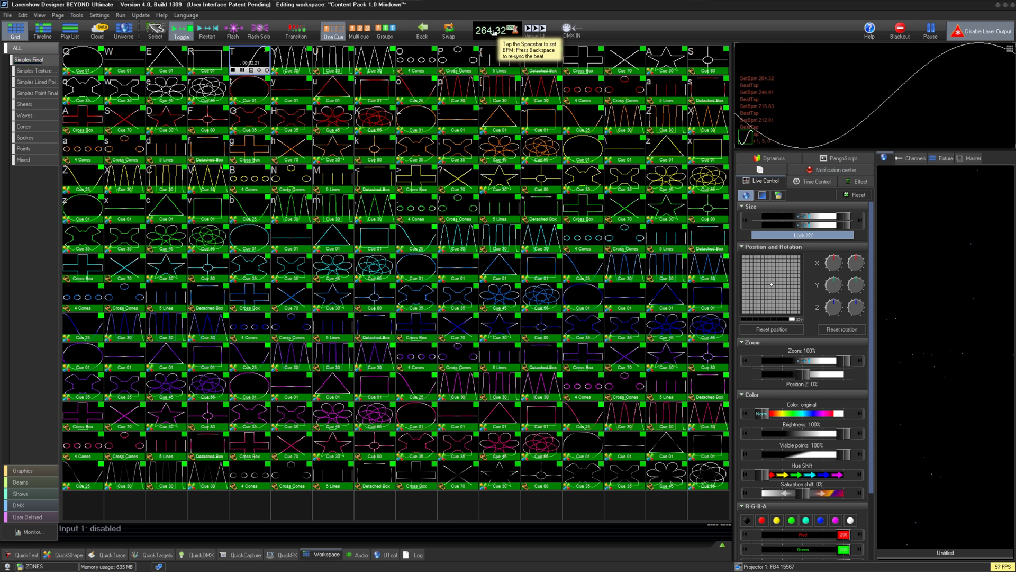
pyautogui.click(493, 32)
pyautogui.click(492, 50)
pyautogui.write('100')
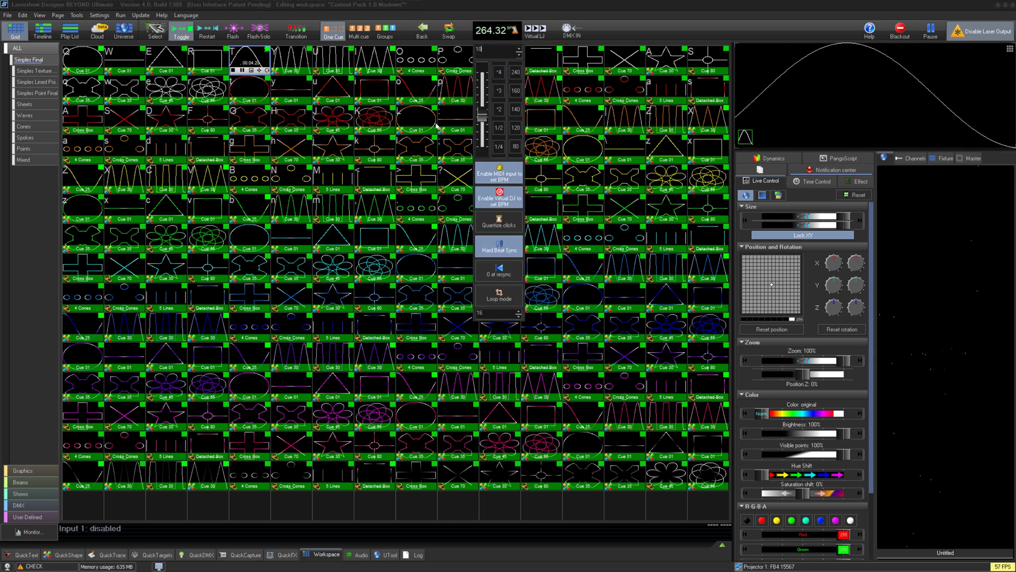
pyautogui.press('Return')
pyautogui.write('0.0')
# - Turn off Hard Beat Sync, enable 0 at resync, and start Virtual LJ on Simples Final
pyautogui.click(499, 273)
pyautogui.click(498, 248)
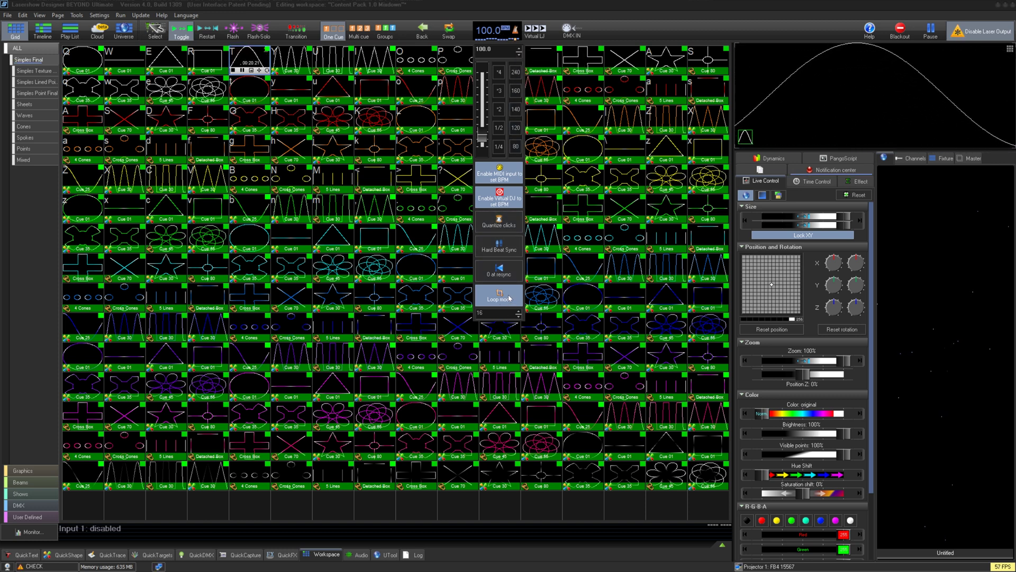
pyautogui.click(498, 249)
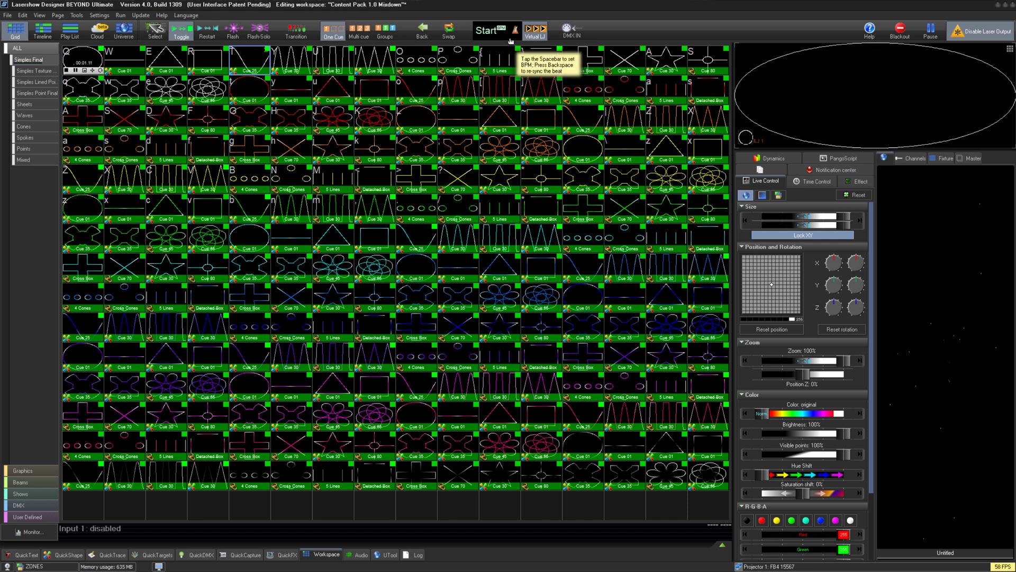
# - Review the Virtual LJ trigger options, close them, and stop all cue playback
pyautogui.click(540, 32)
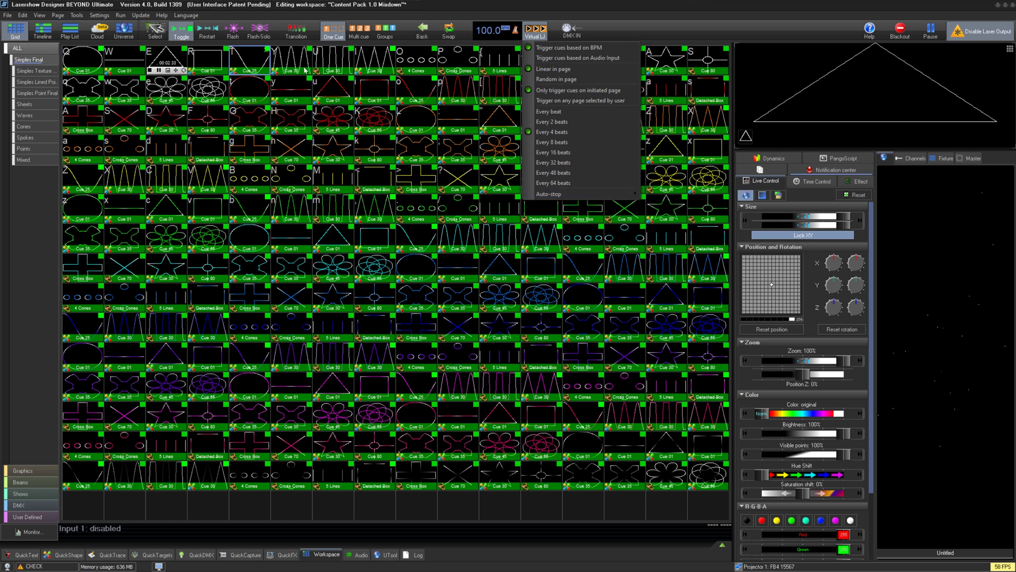
pyautogui.click(42, 59)
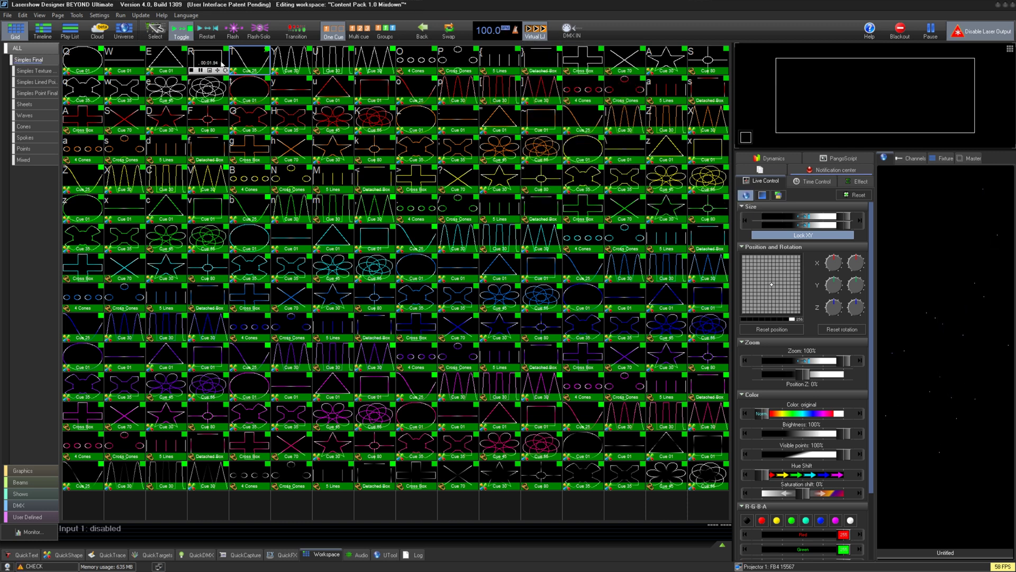
pyautogui.click(223, 62)
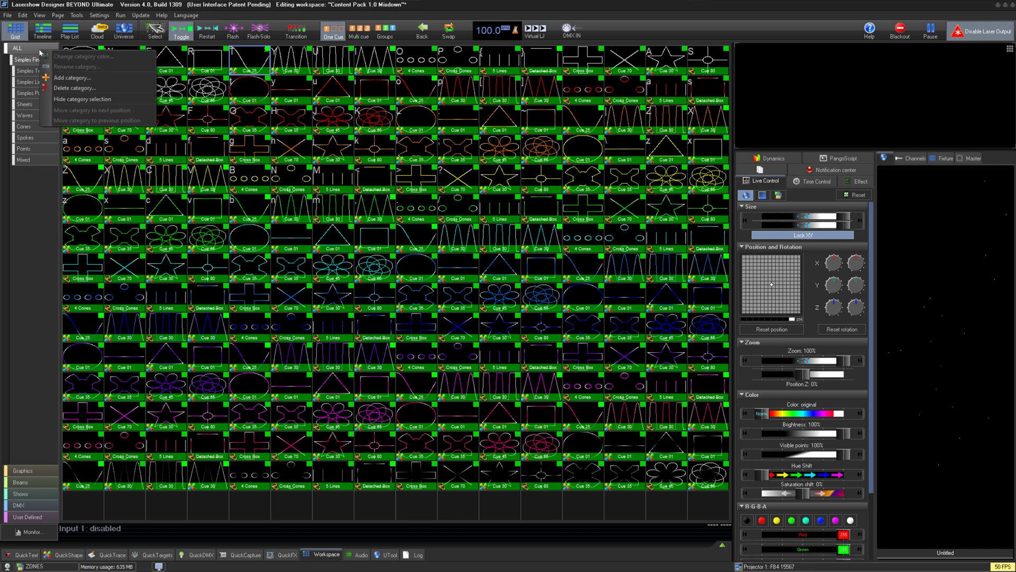
# - Add a Test category and assign New Page to the Text category
pyautogui.click(110, 79)
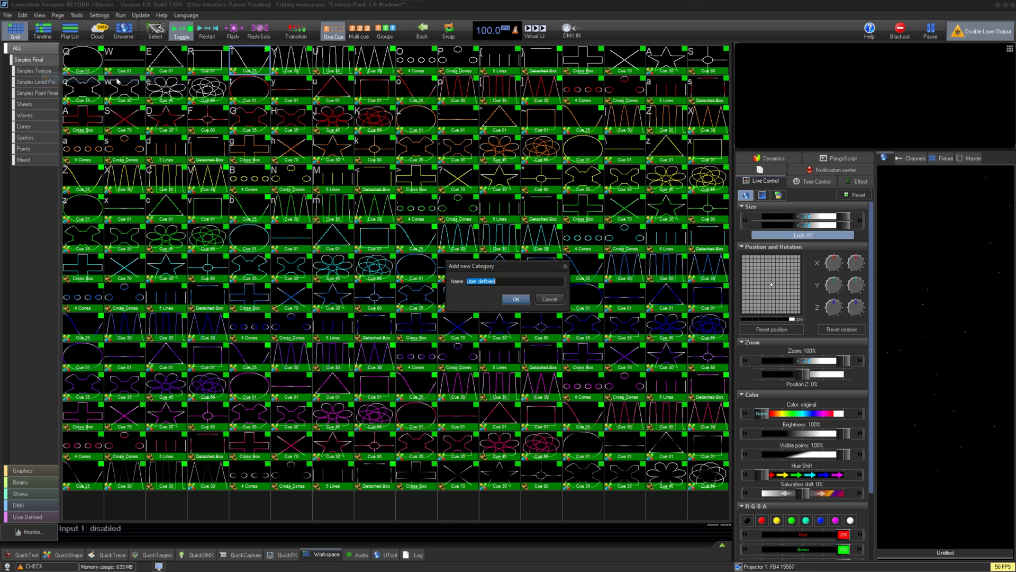
pyautogui.write('Test')
pyautogui.press('Return')
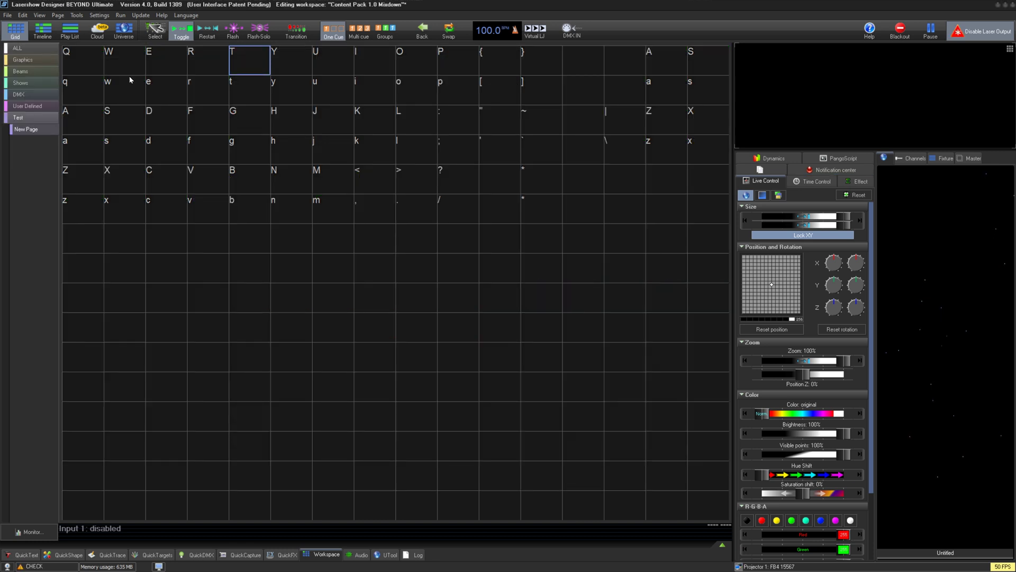
pyautogui.rightClick(32, 127)
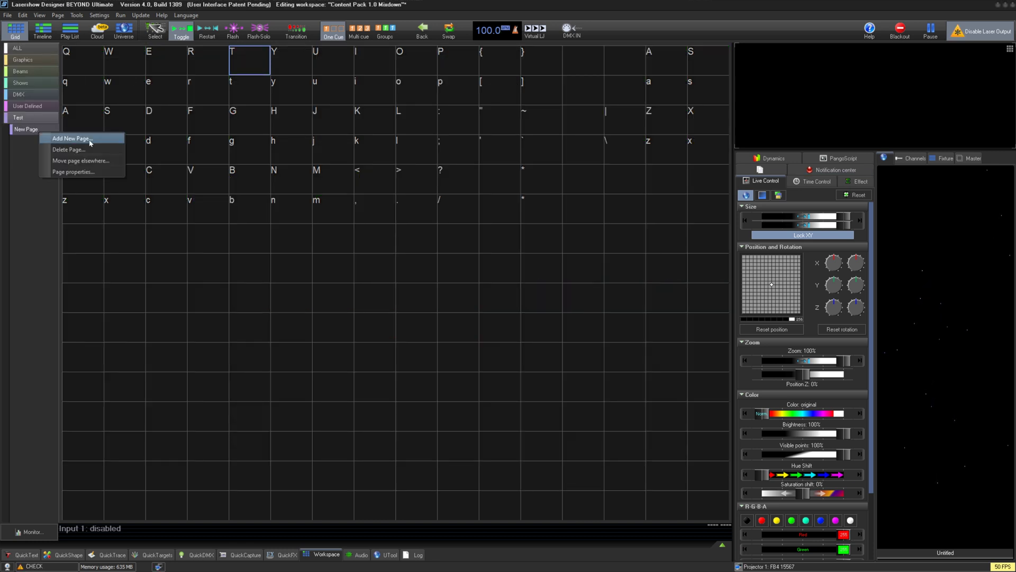
pyautogui.click(74, 172)
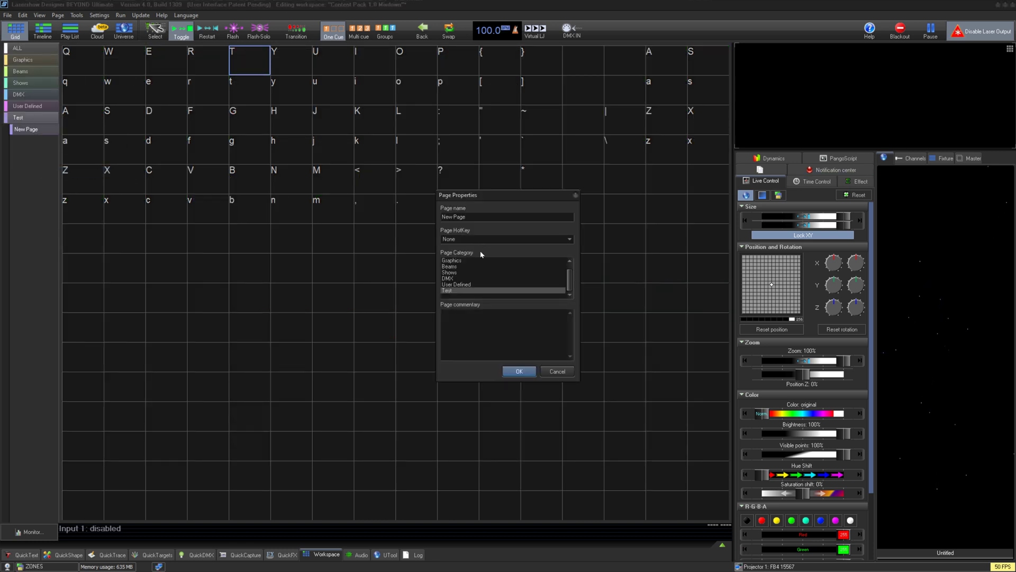
pyautogui.click(466, 290)
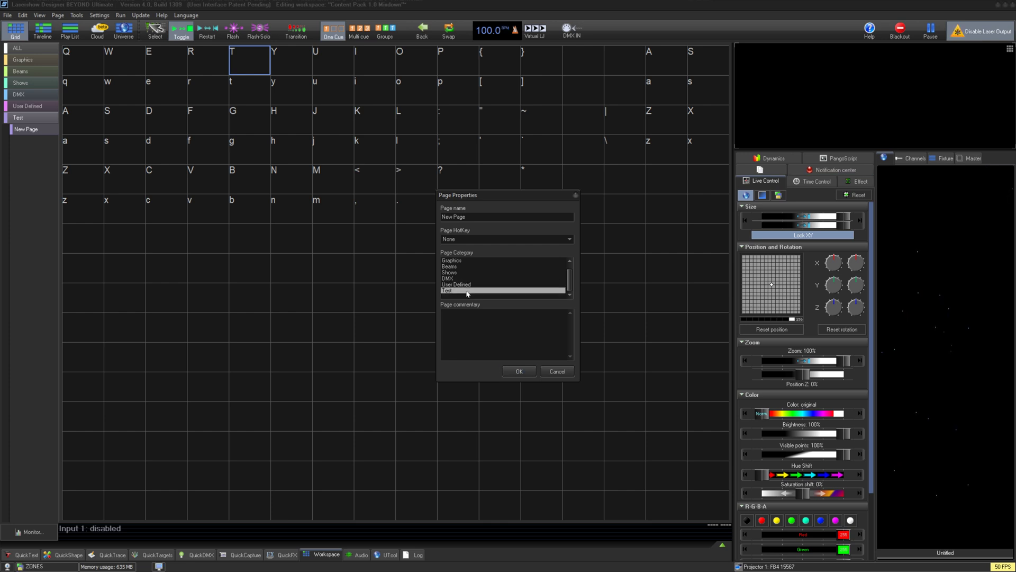
pyautogui.click(518, 371)
# - Add a new page named 'Test Page'
pyautogui.rightClick(26, 133)
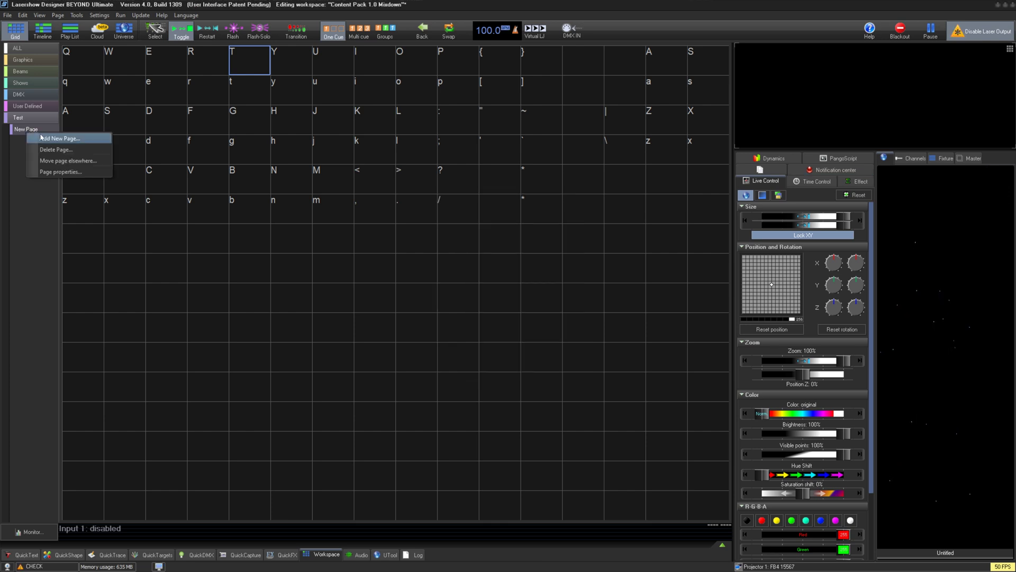
pyautogui.click(97, 140)
pyautogui.write('Test Pa')
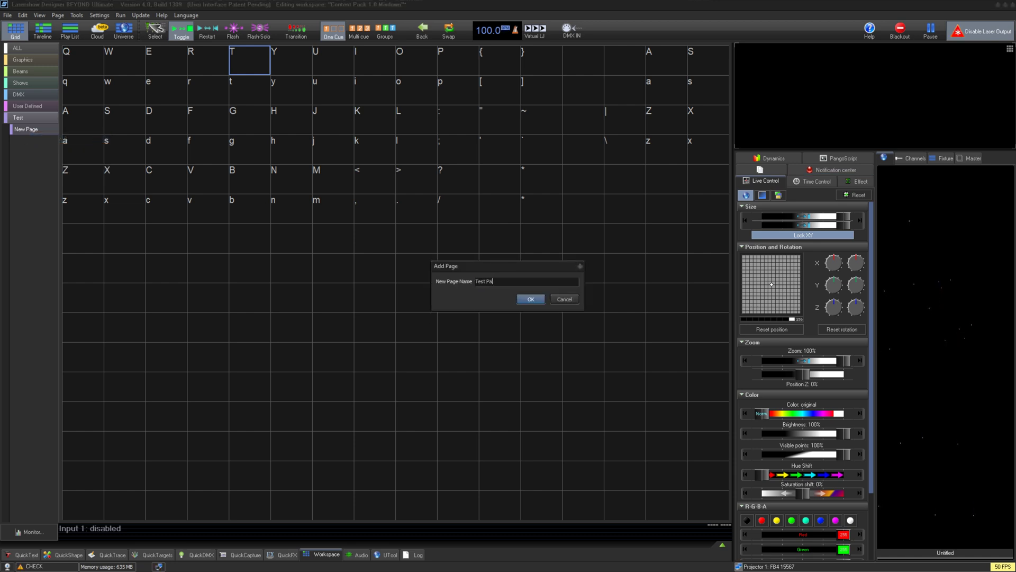
pyautogui.write('ge')
pyautogui.press('Return')
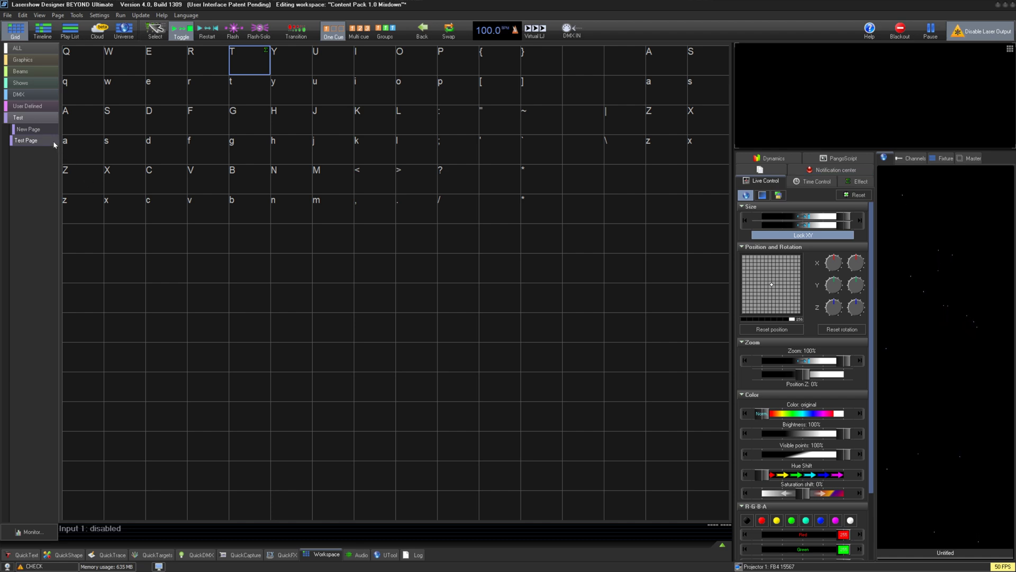
# - Select two cue cells, enable Show Cue and Page indexes, and display cues from ALL pages
pyautogui.click(246, 149)
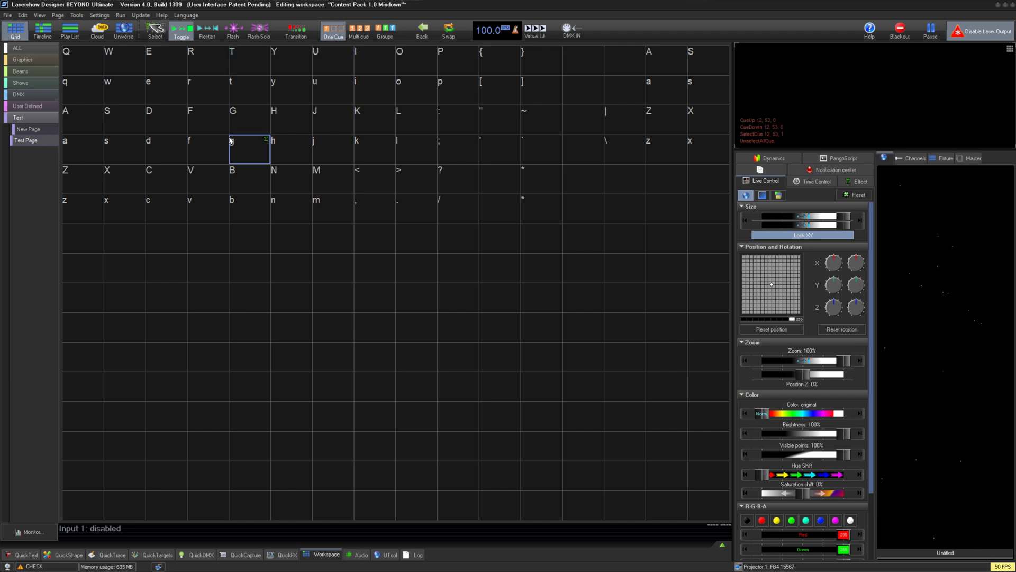
pyautogui.click(541, 208)
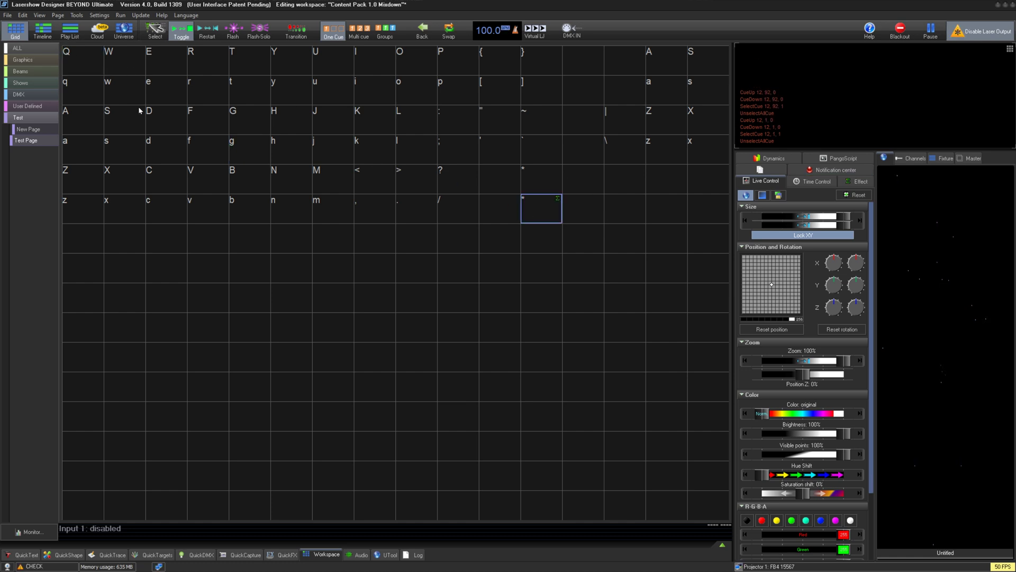
pyautogui.click(22, 15)
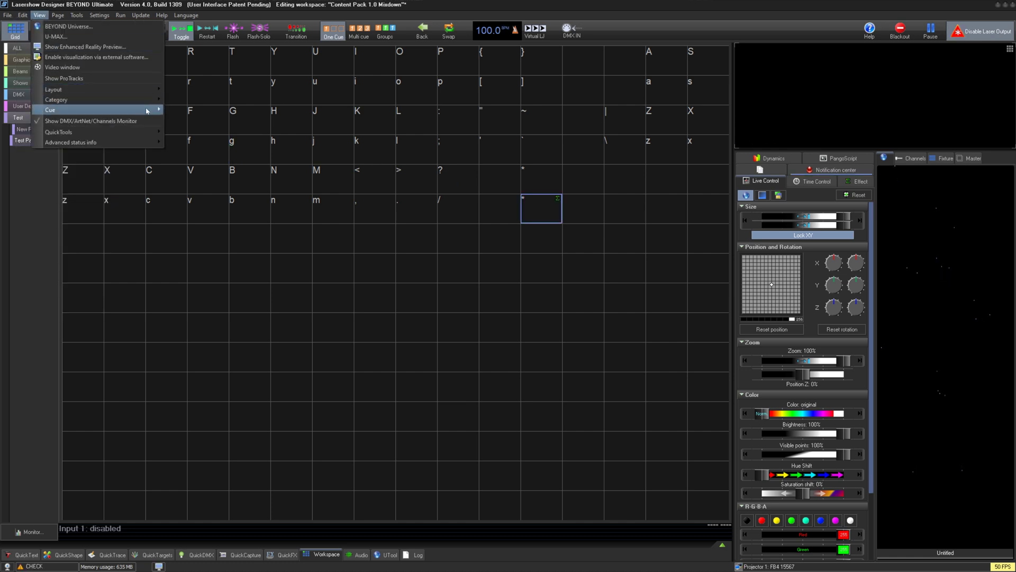
pyautogui.moveTo(51, 109)
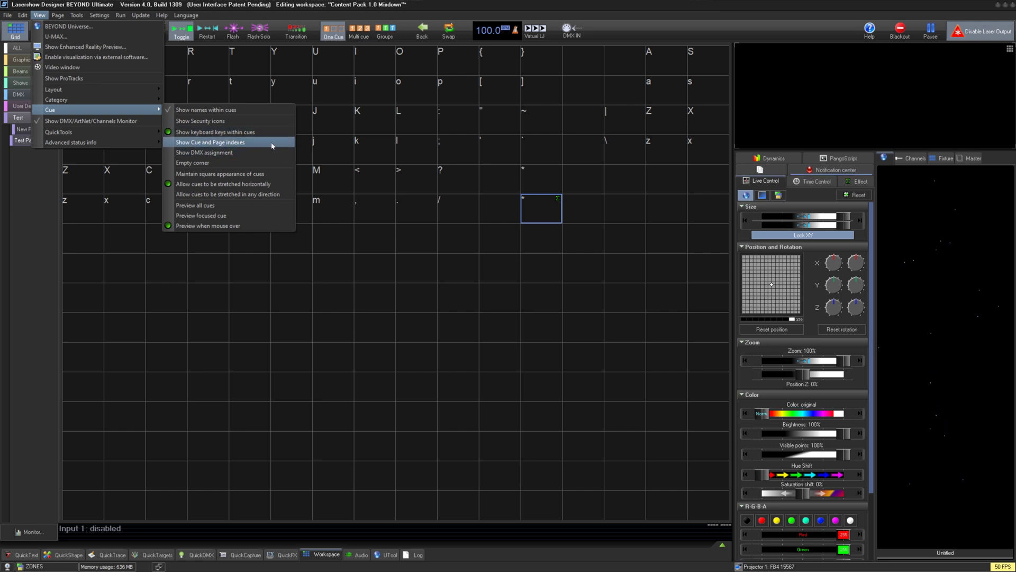
pyautogui.click(270, 143)
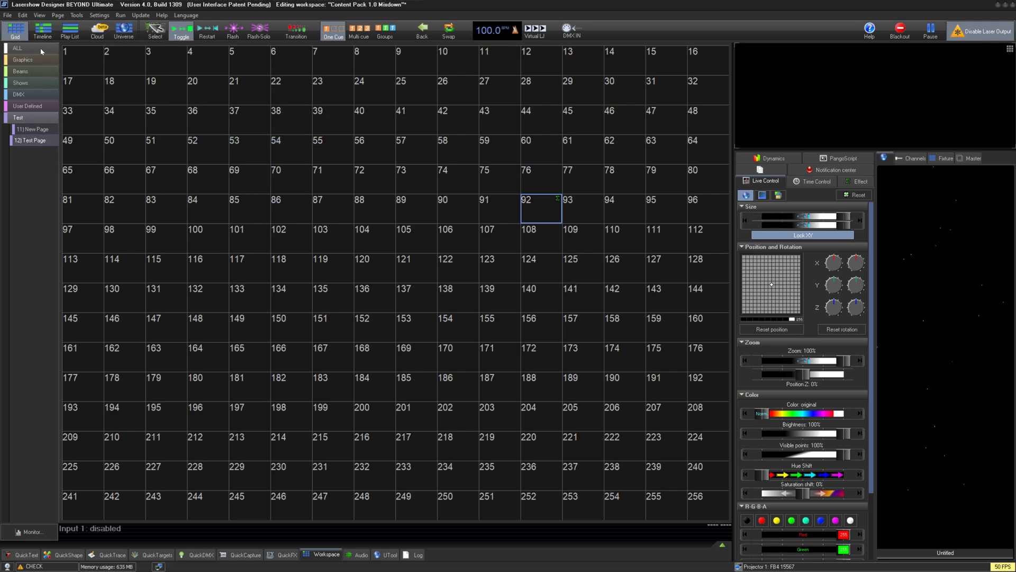
pyautogui.click(41, 56)
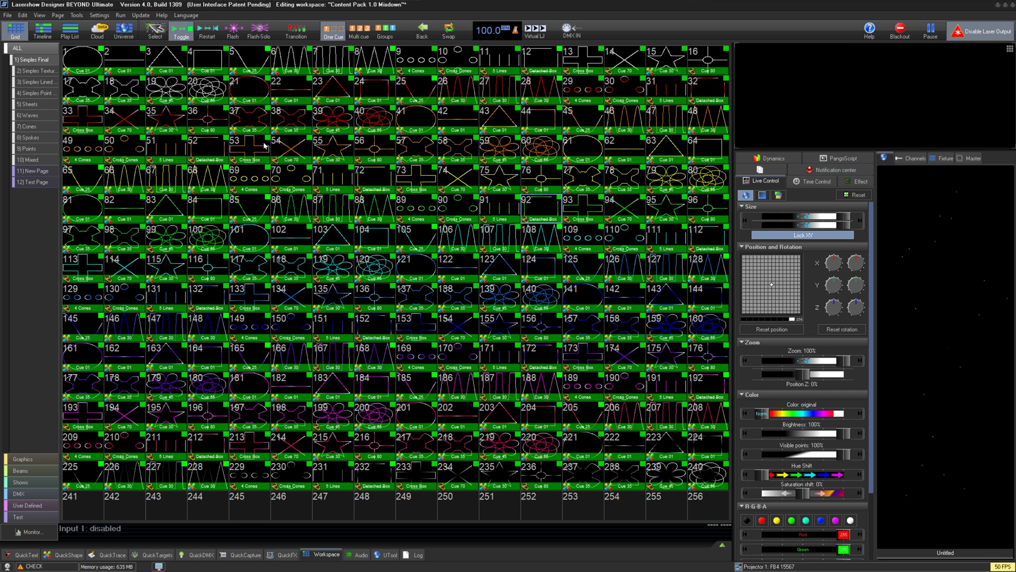
# - Save the workspace as 'Test', then open and dismiss the File > Cue options
pyautogui.click(9, 15)
pyautogui.click(70, 57)
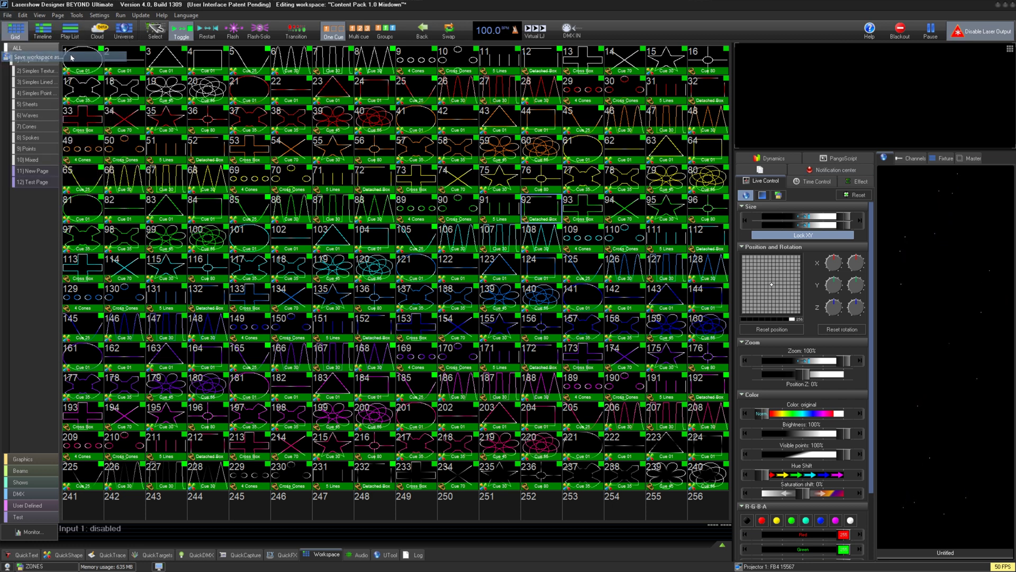
pyautogui.write('Test')
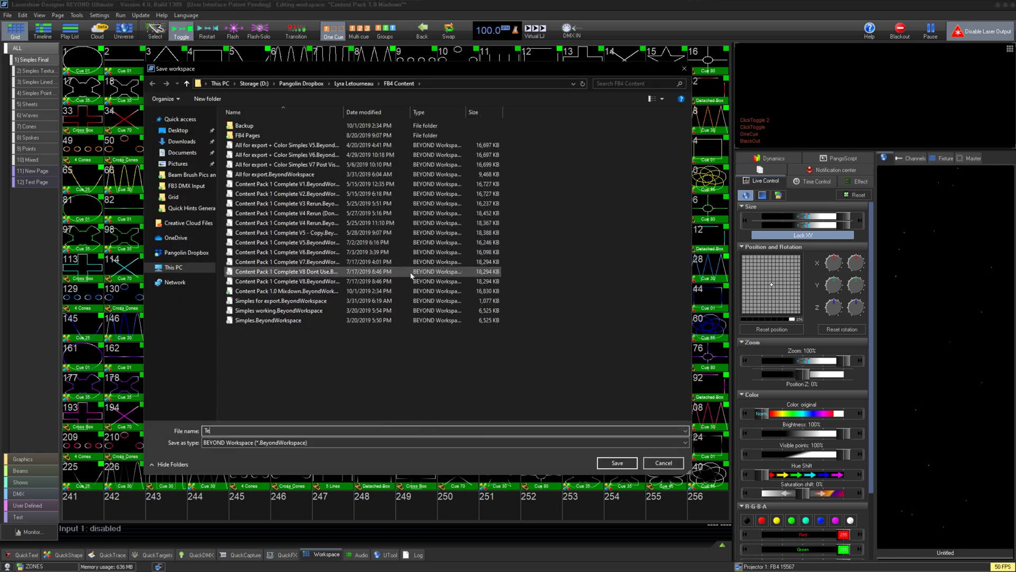
pyautogui.press('Return')
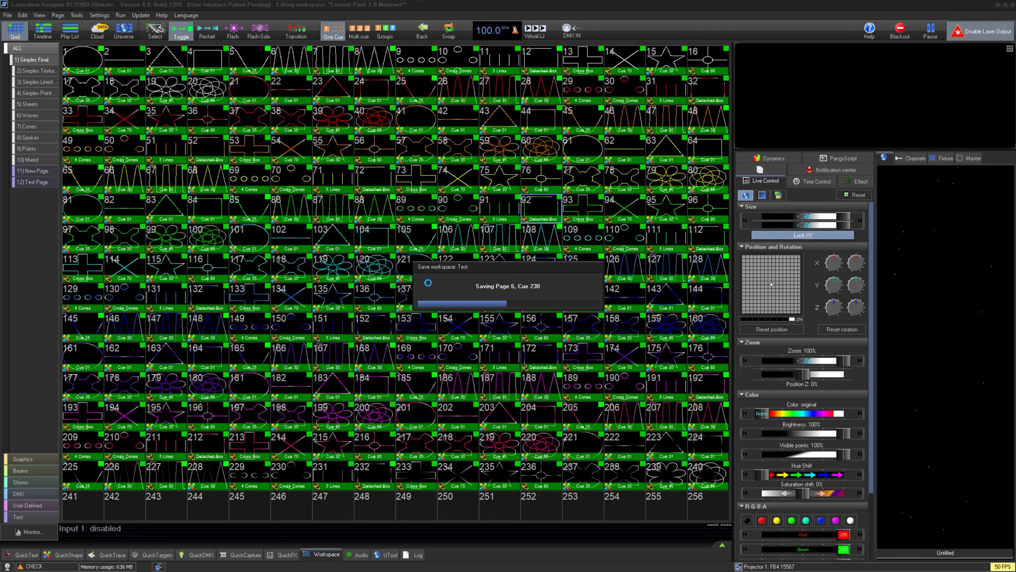
pyautogui.click(8, 16)
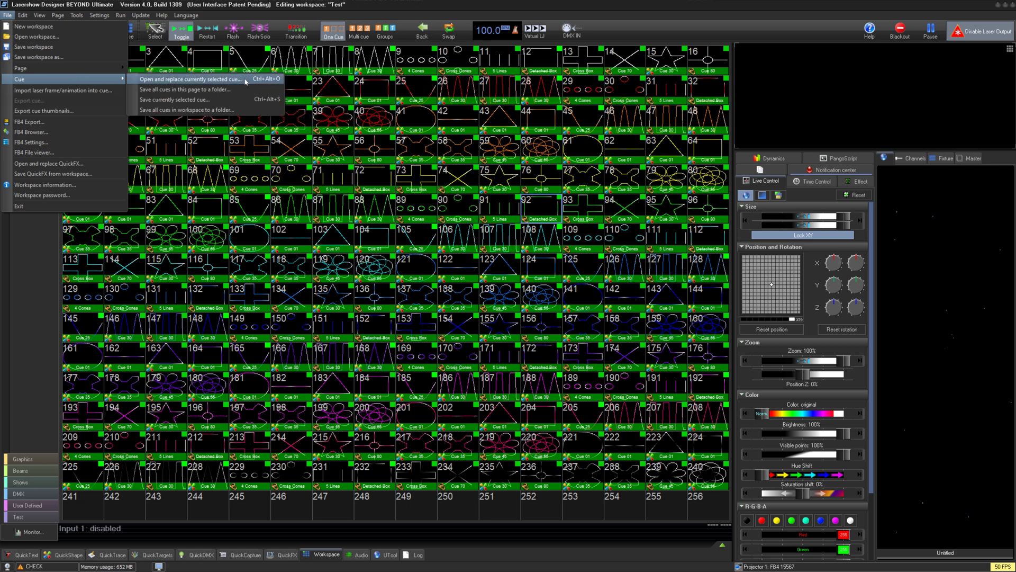
pyautogui.moveTo(64, 78)
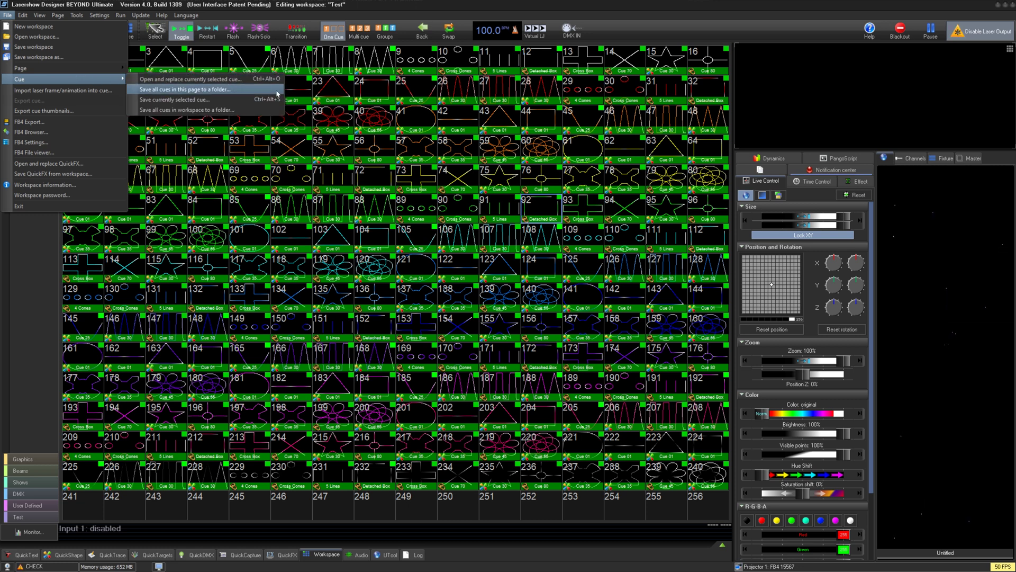
pyautogui.click(277, 90)
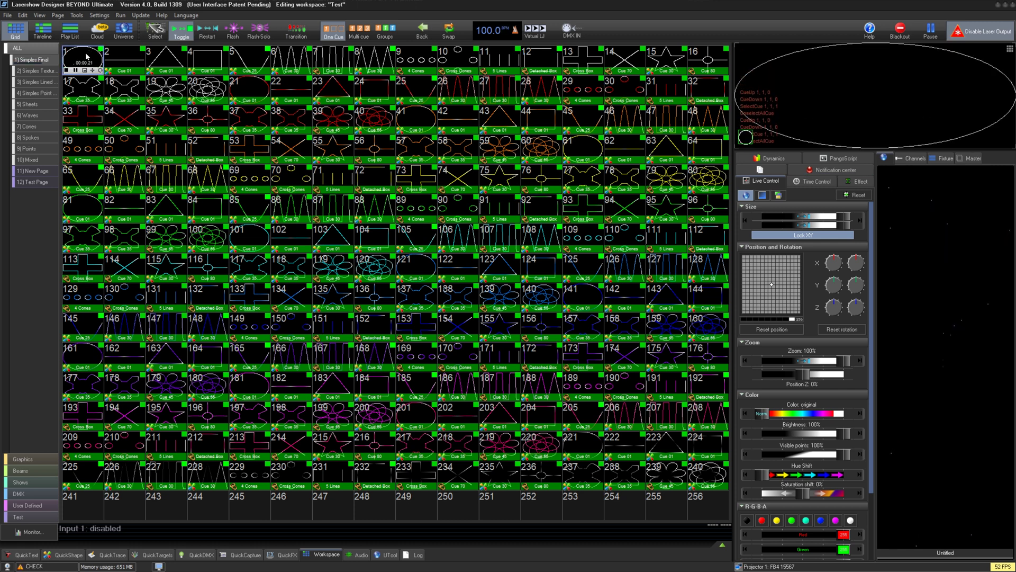
# - Select all cues on the page and keep Scanner 1 Main as their destination
pyautogui.click(22, 15)
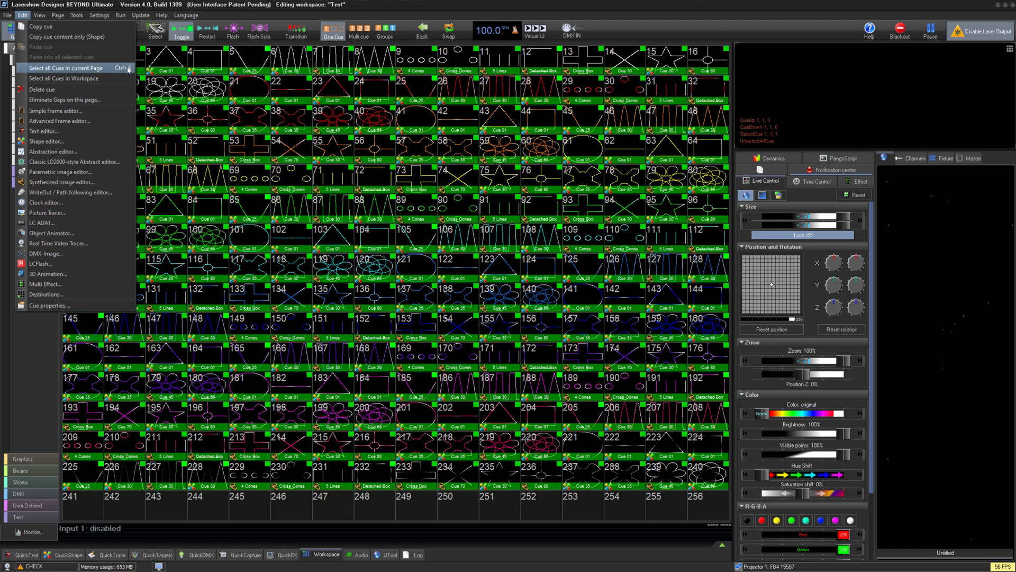
pyautogui.click(72, 79)
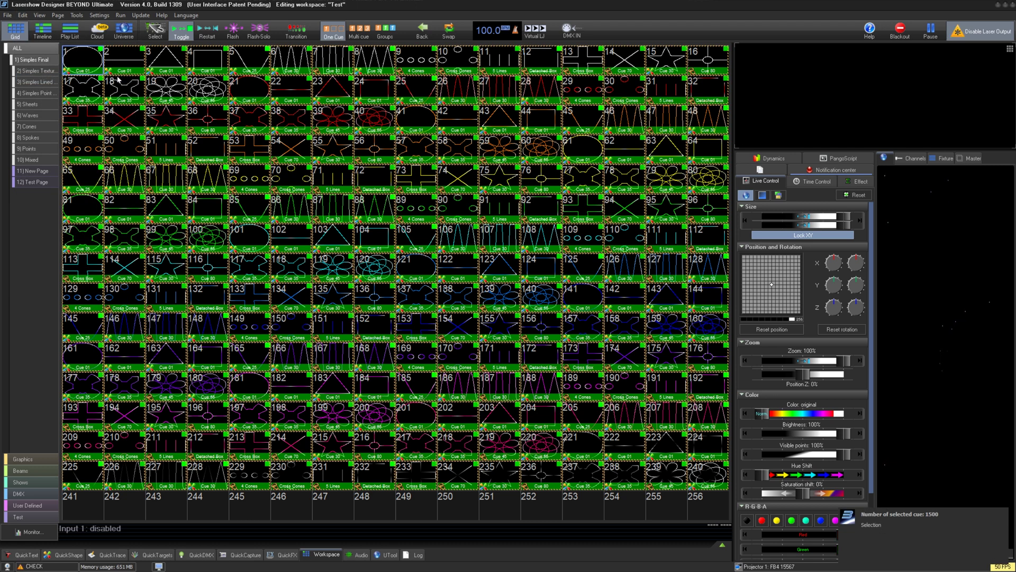
pyautogui.rightClick(84, 70)
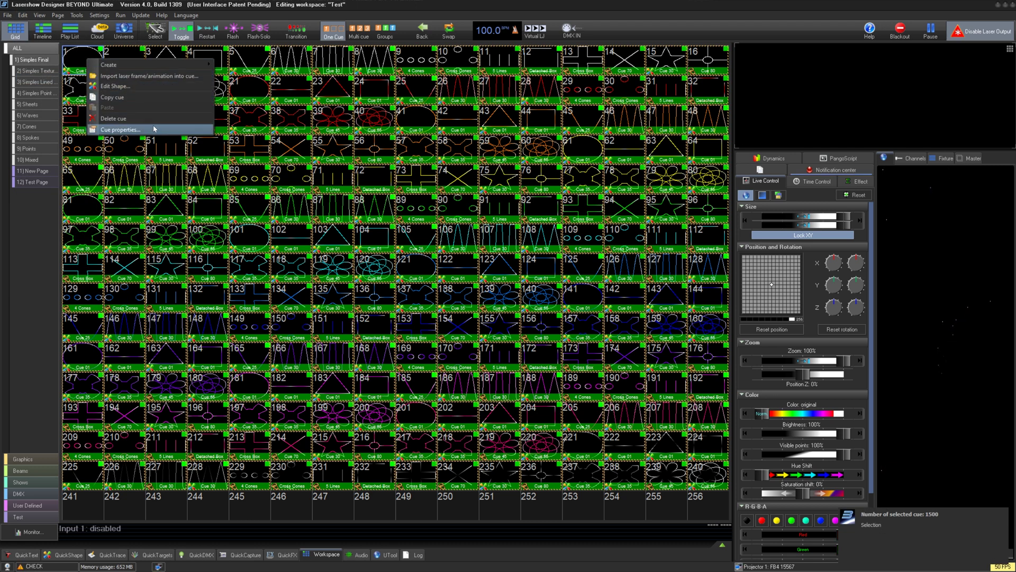
pyautogui.click(120, 130)
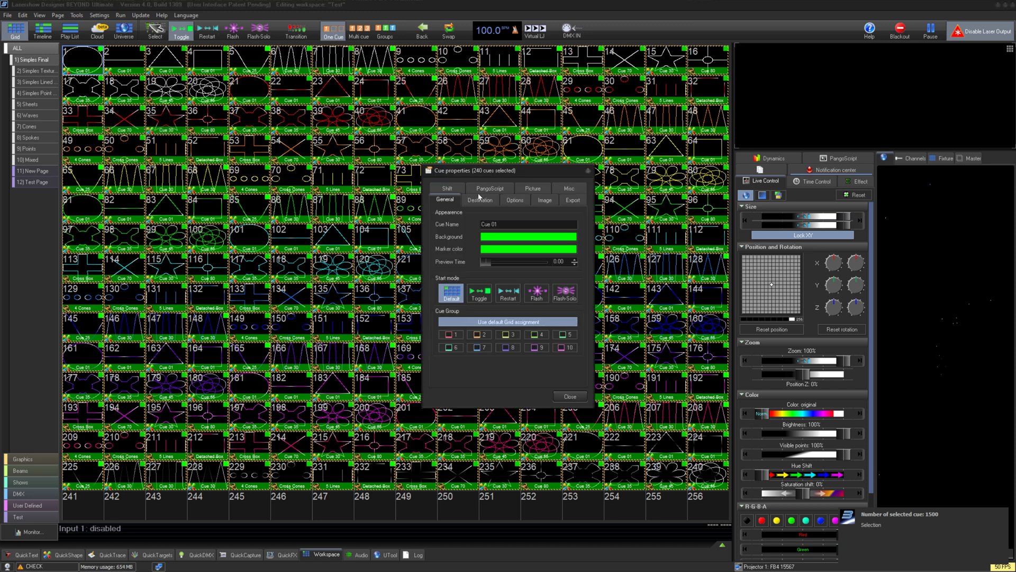
pyautogui.click(479, 200)
pyautogui.click(508, 238)
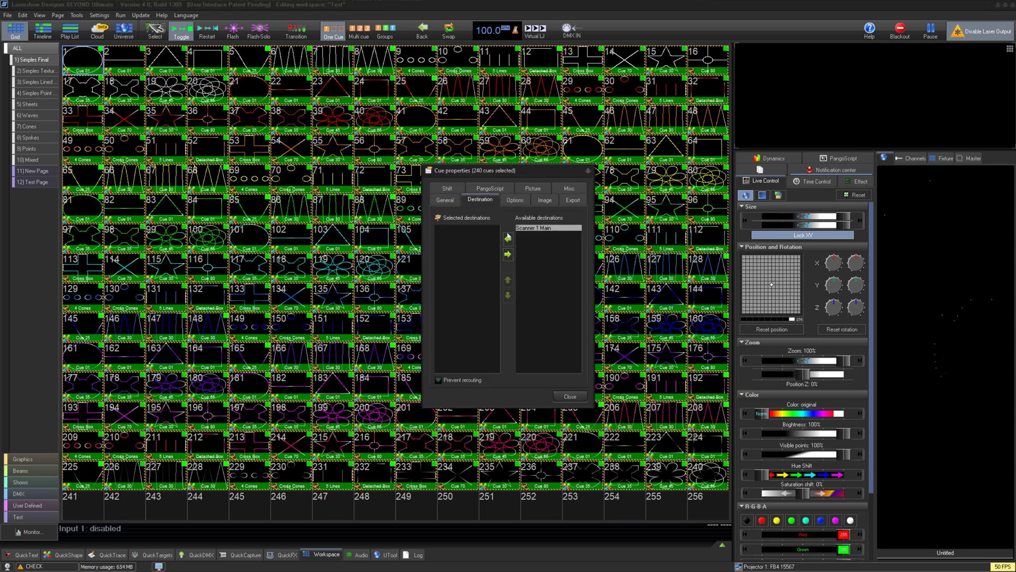
pyautogui.doubleClick(548, 229)
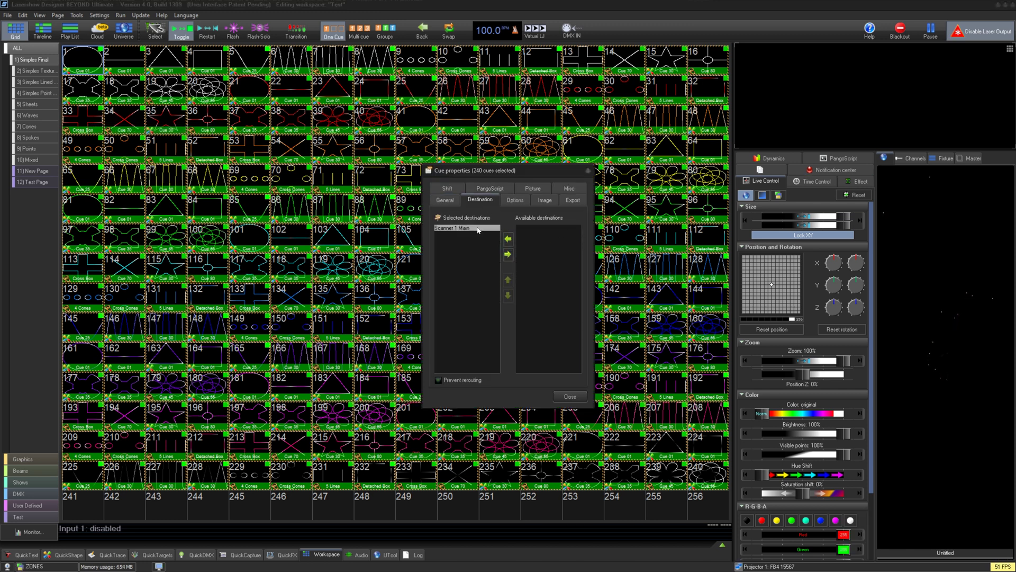
pyautogui.doubleClick(477, 230)
pyautogui.doubleClick(551, 231)
pyautogui.click(570, 396)
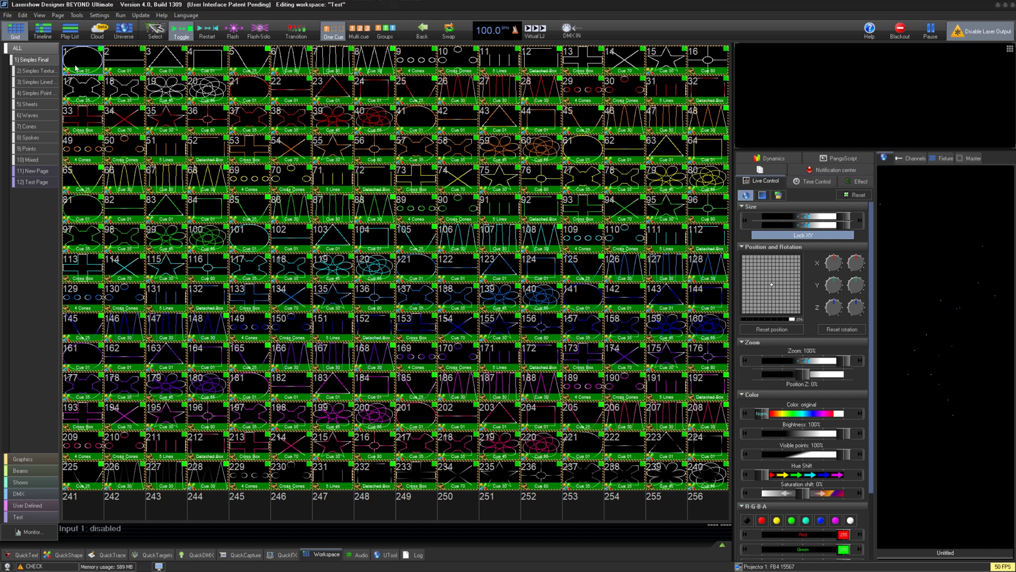
# - Play and stop cue 1, then play and stop the triangle cue 3
pyautogui.click(76, 64)
pyautogui.click(119, 62)
pyautogui.click(171, 60)
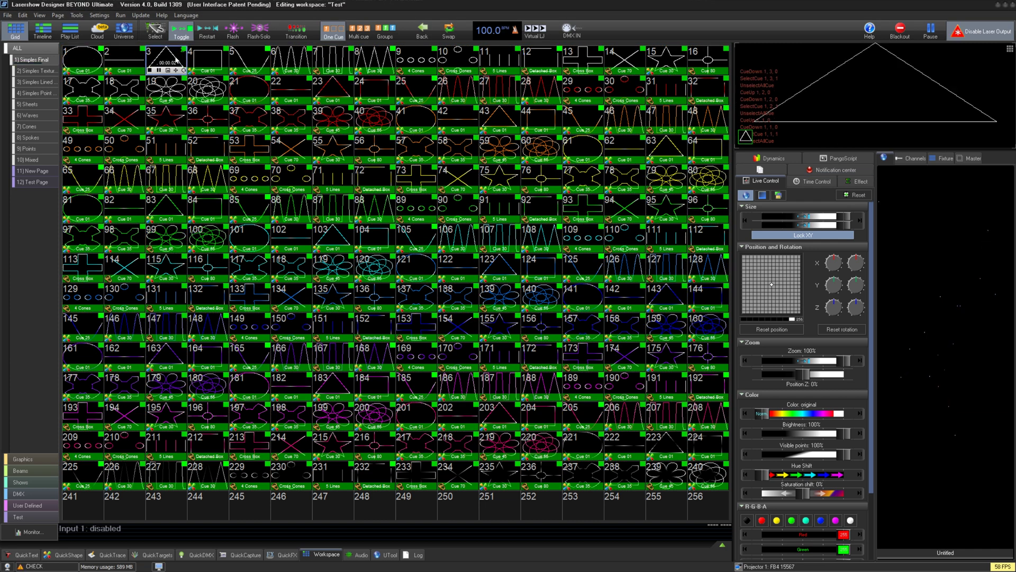
pyautogui.click(176, 61)
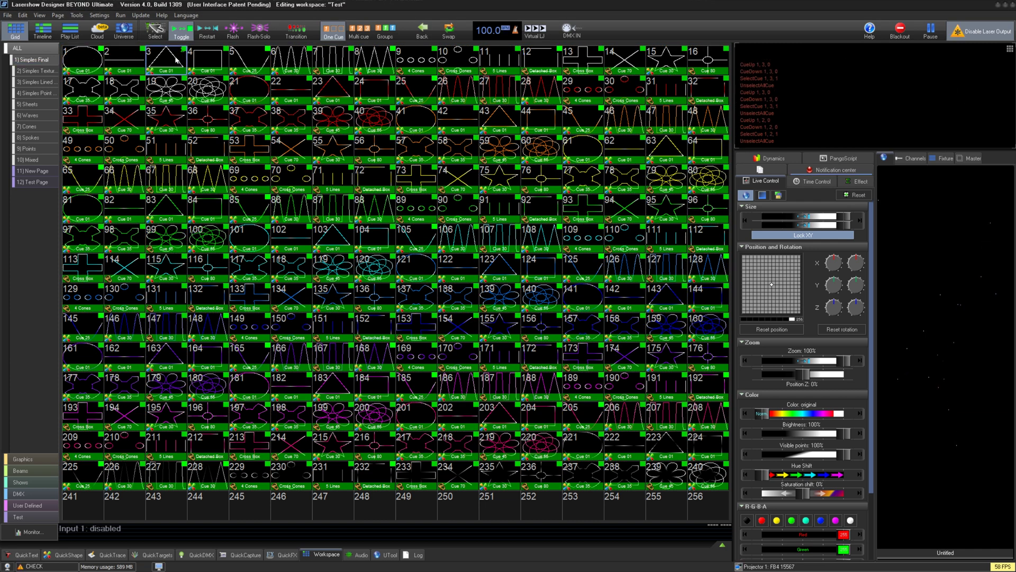
# - Trigger cue 37 so its curved, star-like red outline shows in the preview
pyautogui.click(250, 114)
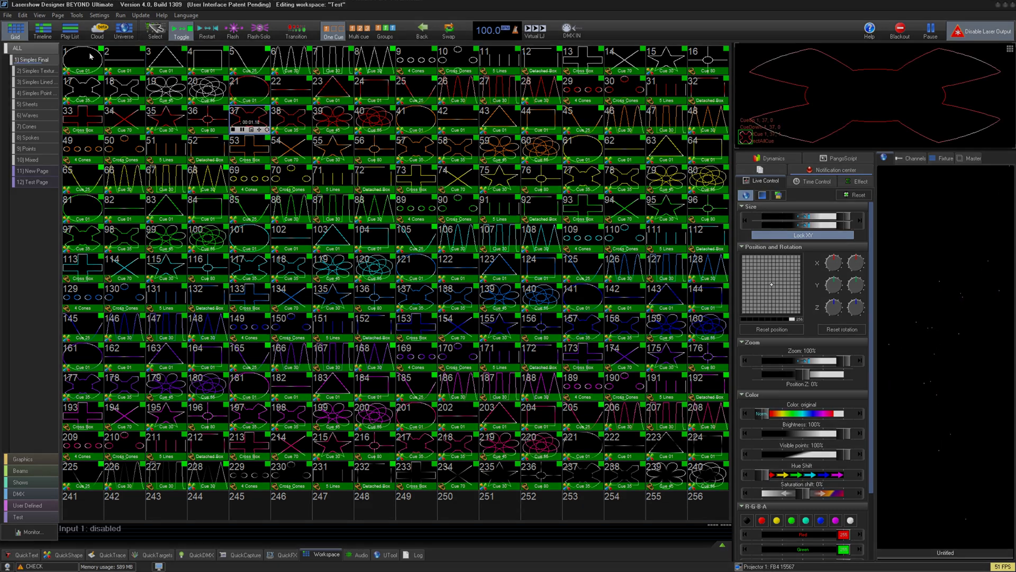